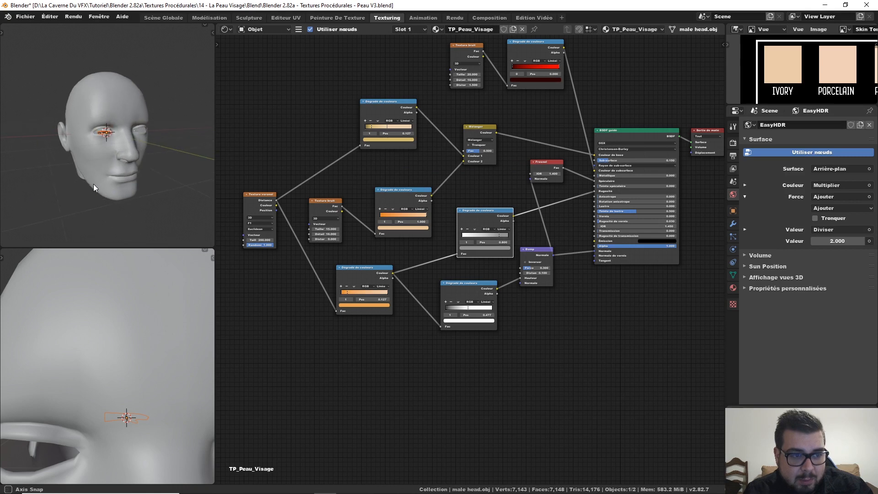
Move the hand model along the X axis to the side of the head and scale it up
key(g)
key(x)
click(175, 188)
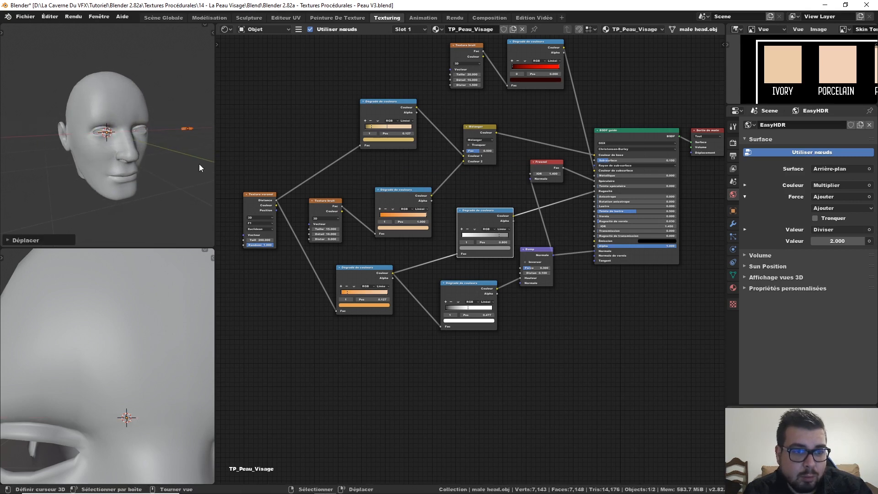
middle_drag(199, 164, 188, 180)
key(s)
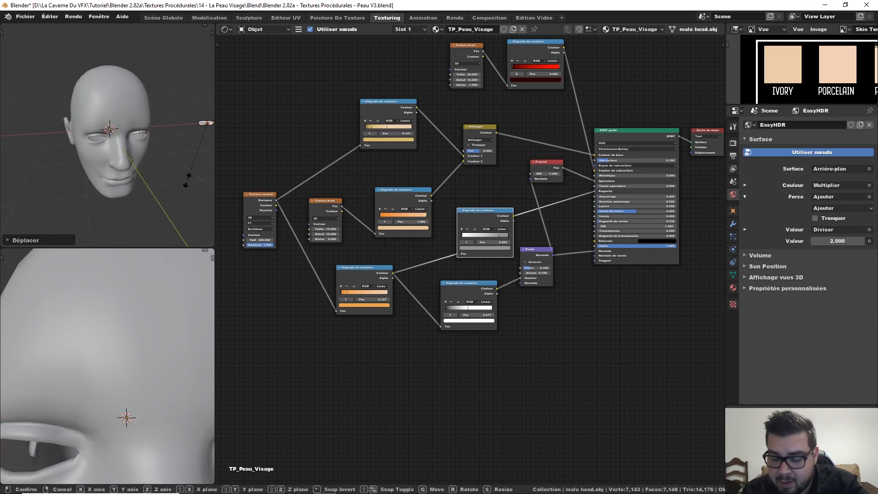
key(s)
click(177, 183)
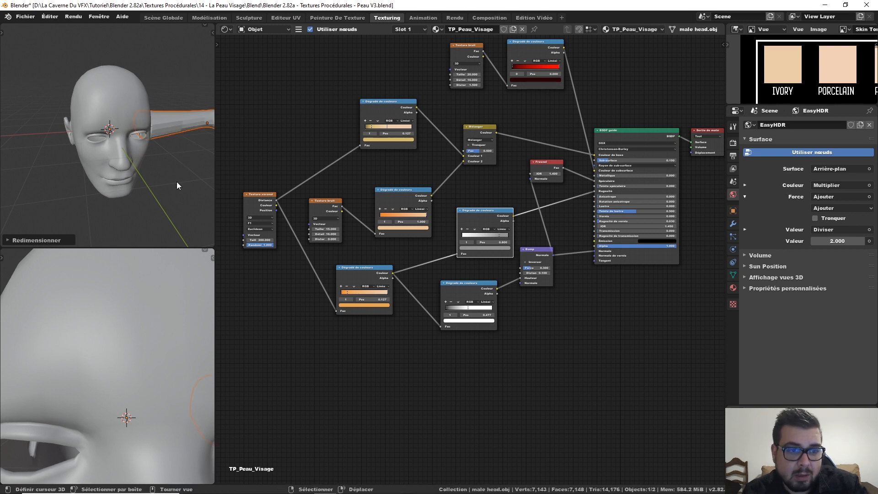
Move the enlarged hand farther along the X axis so that it sits clear of the head
middle_drag(192, 155, 105, 186)
key(g)
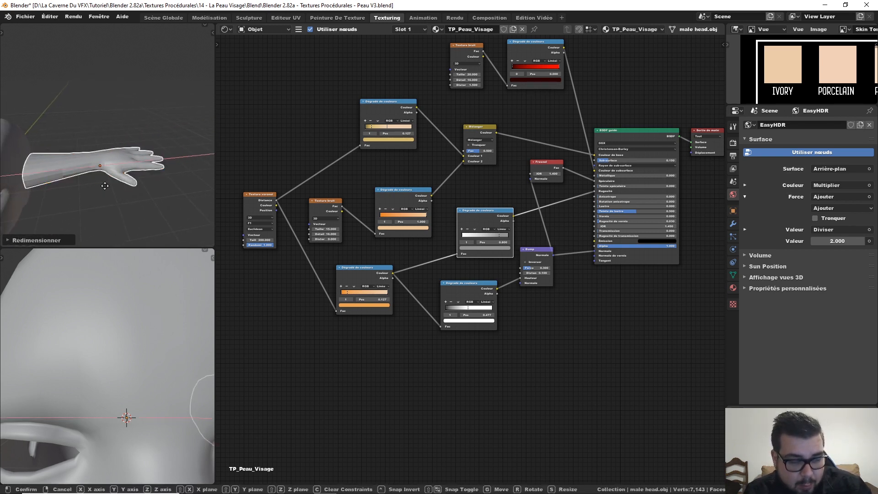
key(x)
click(144, 187)
scroll(149, 184, up, 6)
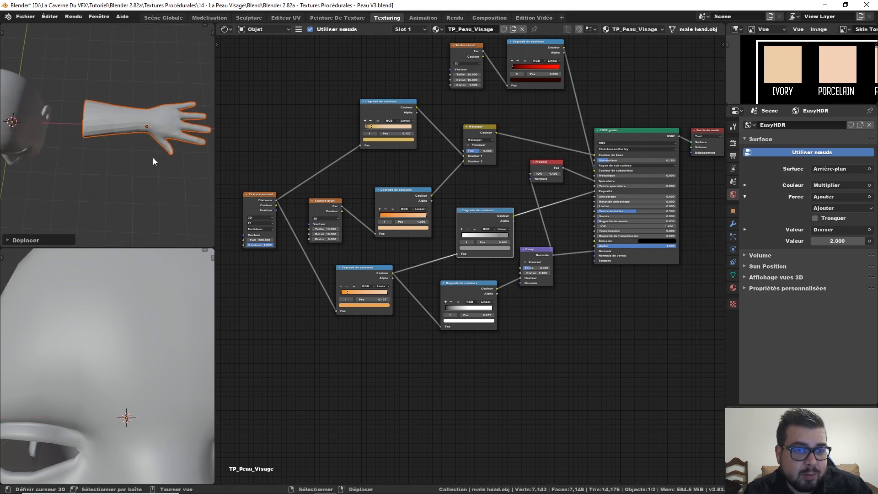
shift+middle_drag(156, 152, 101, 177)
scroll(156, 197, down, 1)
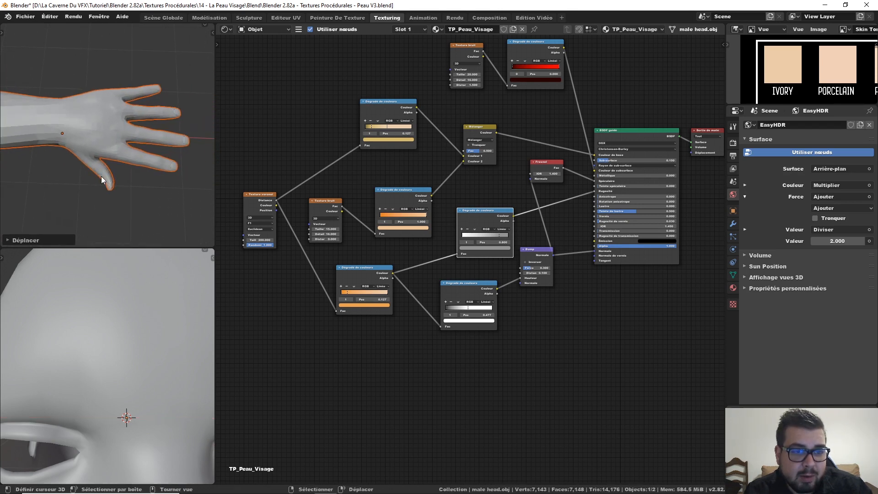
Apply smooth shading to the hand model
right_click(136, 149)
click(134, 152)
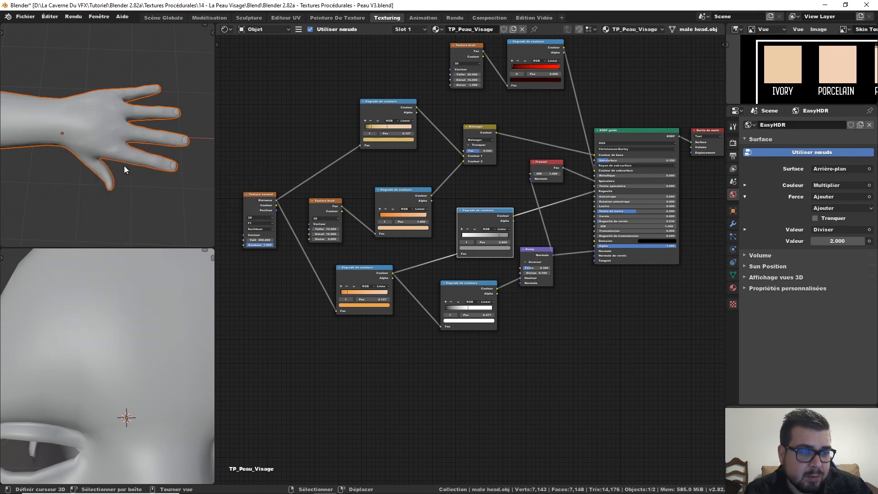
middle_drag(132, 158, 175, 115)
mouse_move(179, 157)
shift+middle_down()
mouse_move(198, 130)
mouse_move(178, 150)
shift+middle_up()
scroll(197, 131, down, 2)
scroll(173, 147, up, 3)
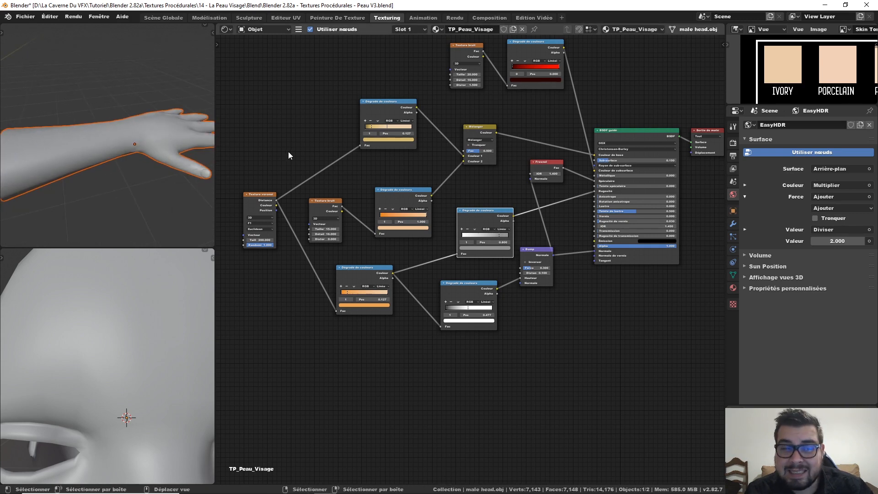
Show the hand with rendered shading in the upper viewport and frame a close-up of it in the lower one
key(shift+z)
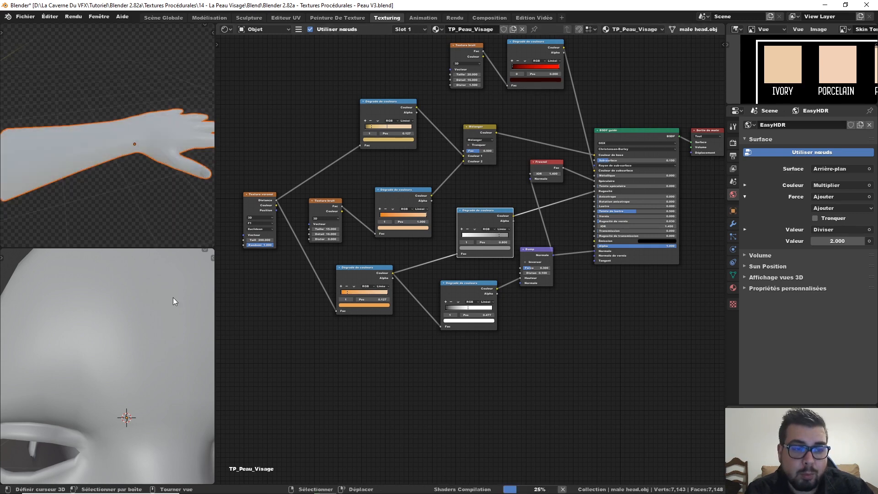
mouse_move(173, 297)
middle_down()
mouse_move(50, 287)
mouse_move(117, 328)
mouse_move(81, 309)
mouse_move(127, 312)
mouse_move(48, 307)
mouse_move(114, 318)
mouse_move(160, 355)
mouse_move(97, 326)
mouse_move(120, 329)
middle_up()
scroll(120, 329, up, 5)
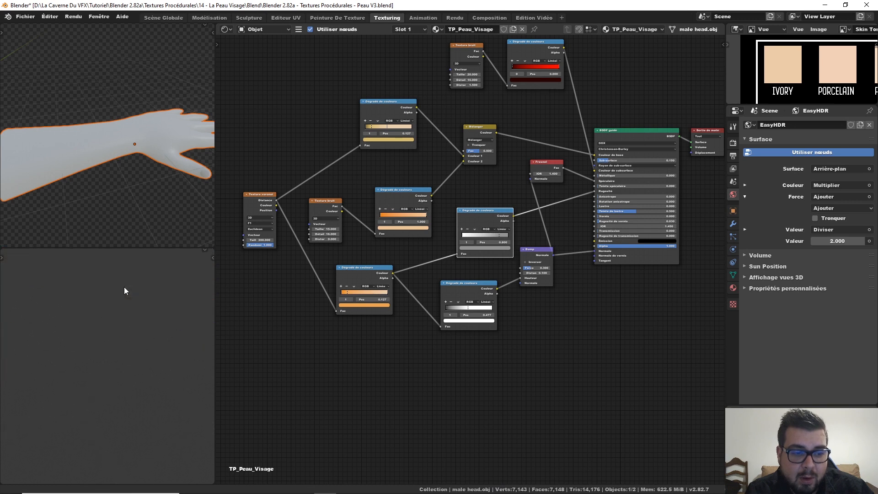
click(128, 333)
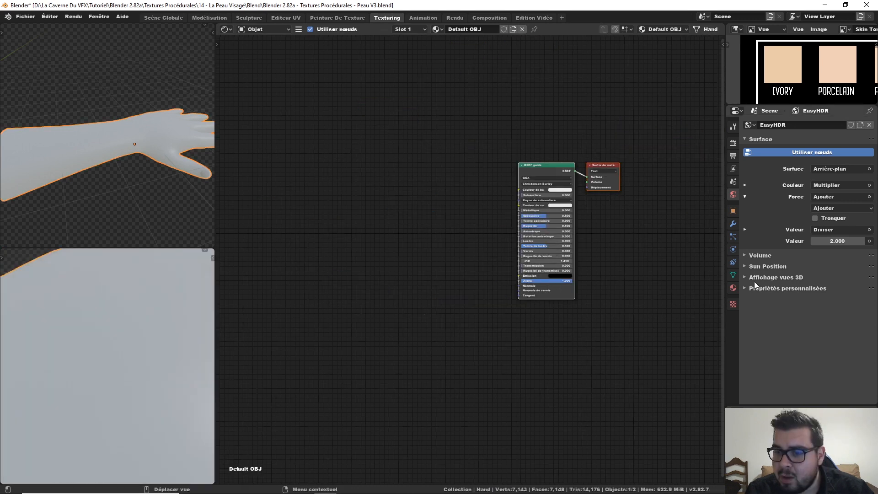
Assign the TP_Peau_Visage material to the hand and make it an independent single-user copy
click(733, 288)
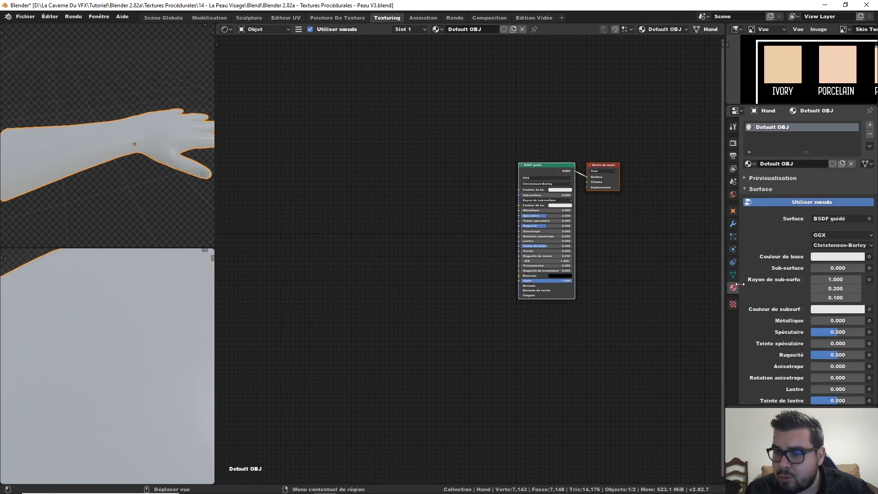
click(749, 164)
click(797, 186)
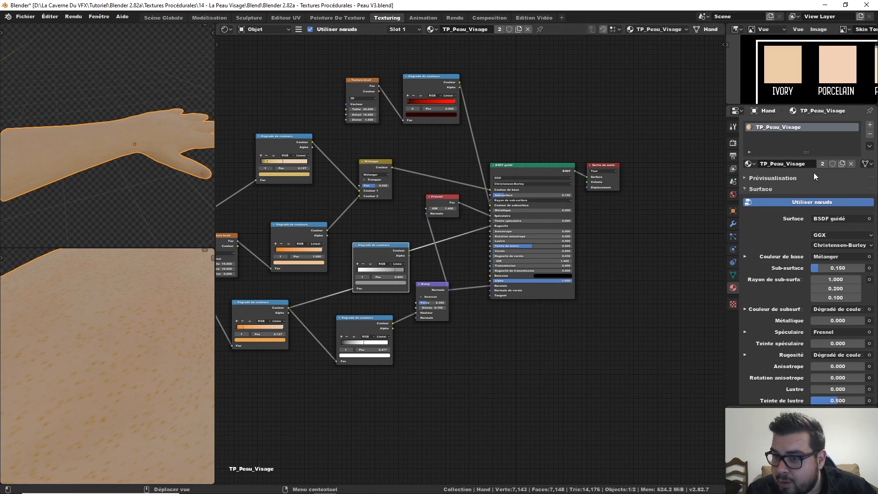
click(824, 164)
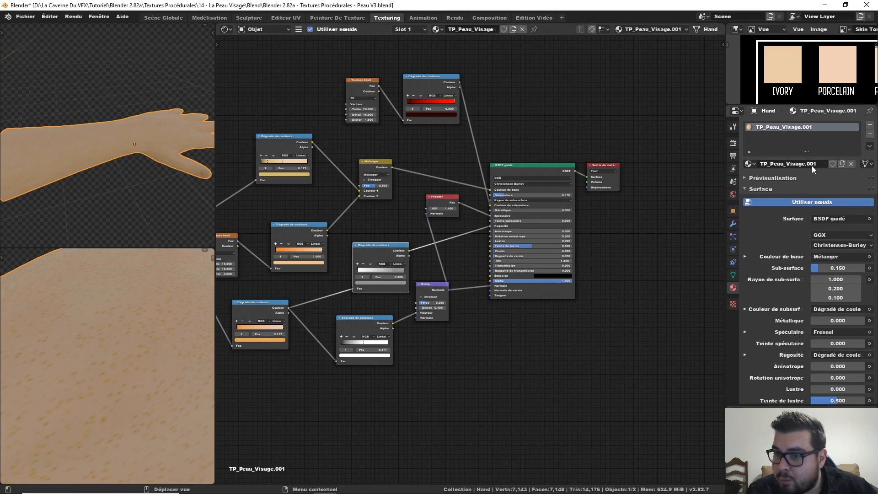
Rename the hand's copied material TP_Peau_Main
click(812, 166)
click(821, 166)
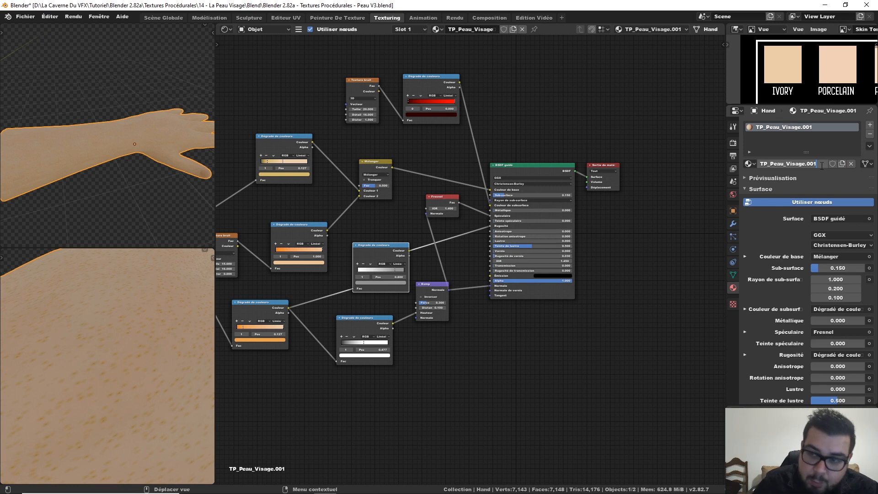
key(BackSpace)
key(BackSpace)
key(BackSpace)
key(BackSpace)
key(BackSpace)
key(BackSpace)
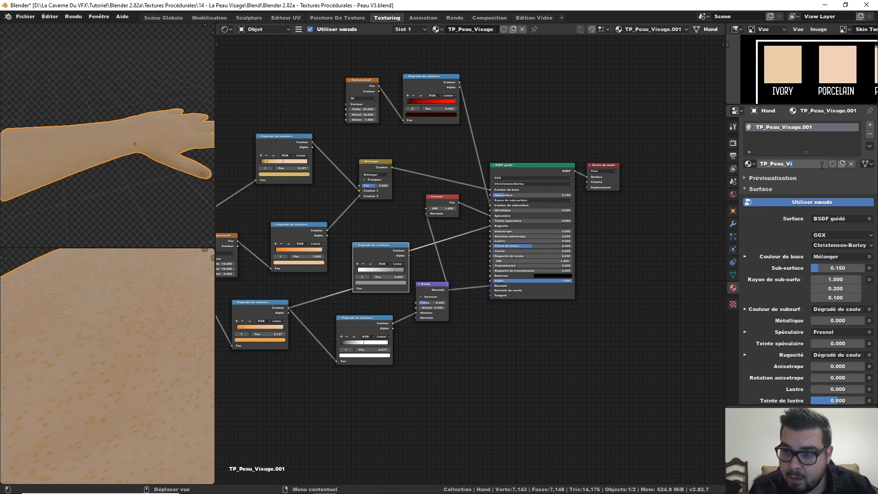
key(Return)
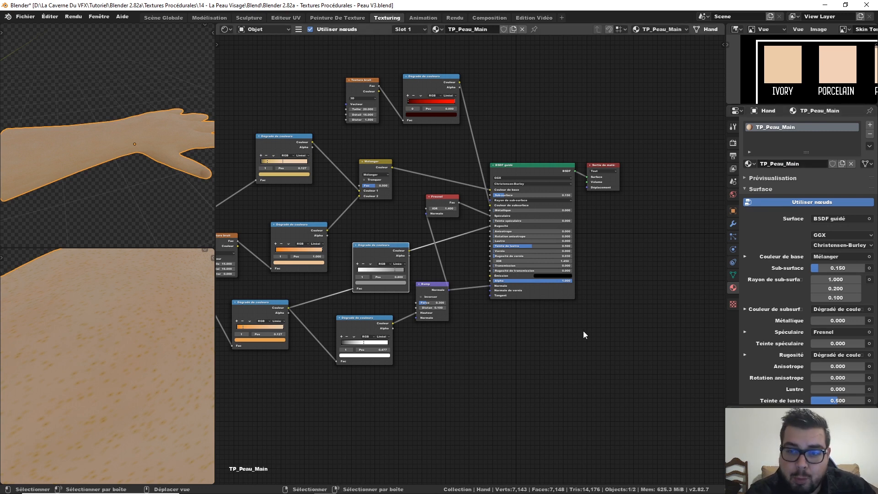
Delete the Voronoi texture node that feeds the color ramps in the hand material
middle_drag(483, 317, 661, 306)
middle_drag(519, 215, 606, 203)
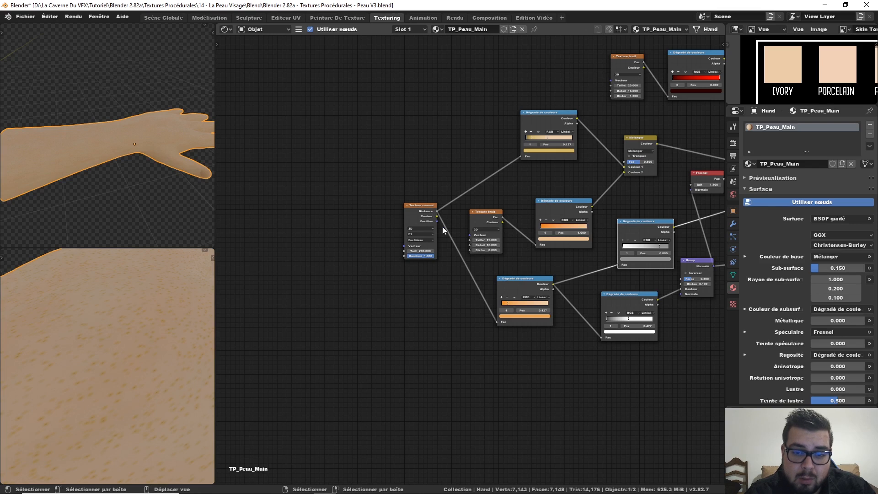
click(417, 205)
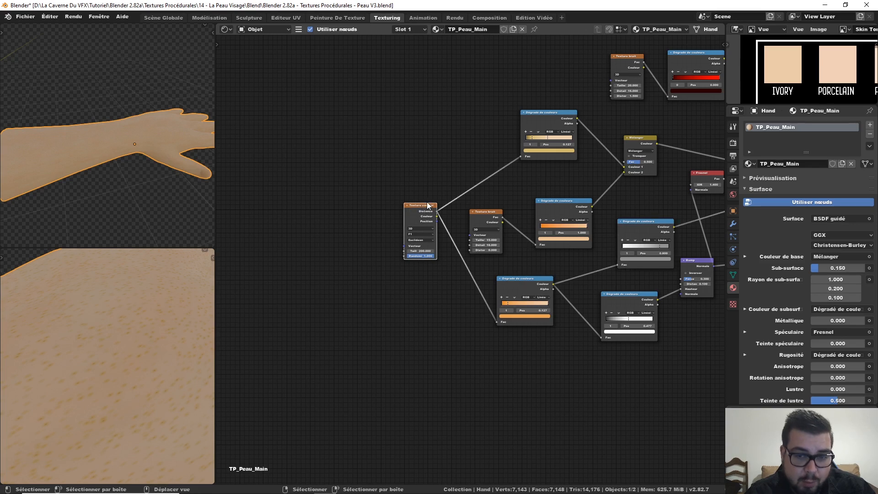
middle_drag(457, 194, 398, 203)
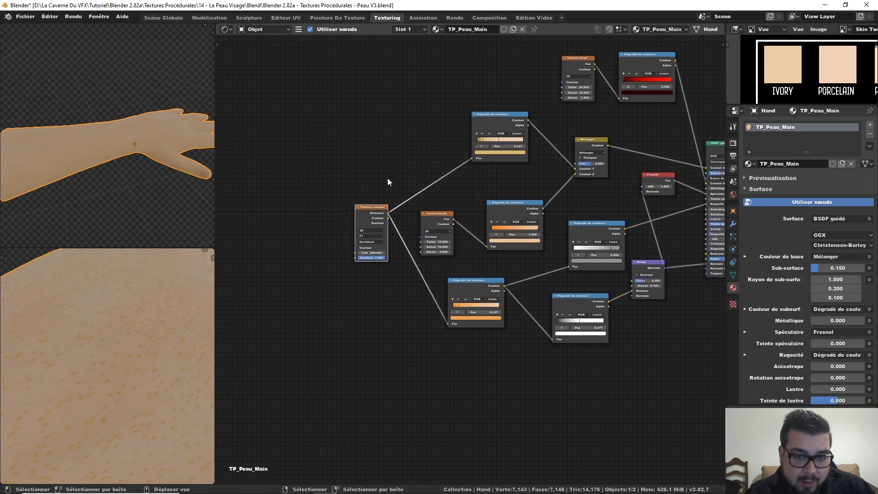
key(x)
Add a Wave texture node (Texture vague) with attached Mapping and Texture Coordinate nodes
middle_drag(367, 181, 466, 174)
key(shift+a)
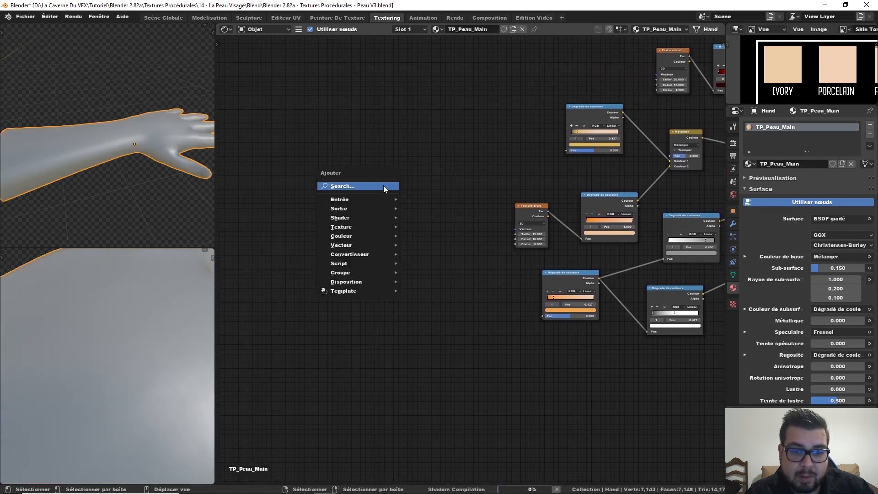
mouse_move(364, 229)
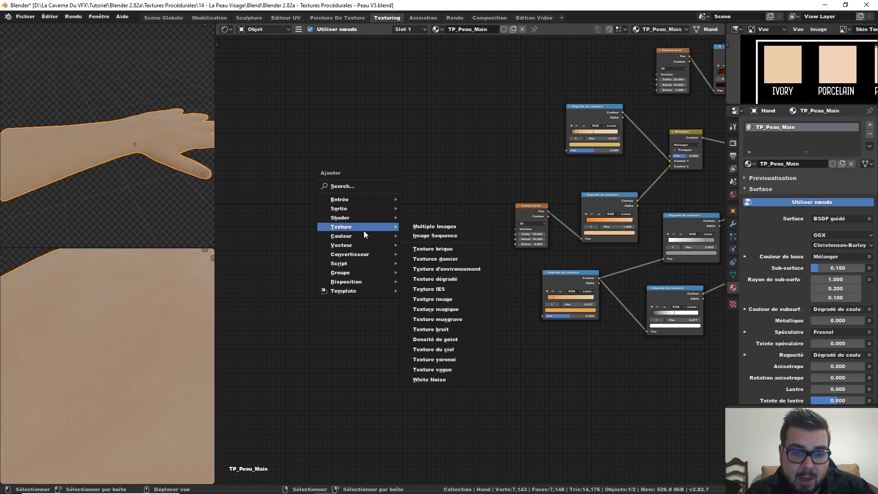
click(446, 369)
click(364, 171)
key(ctrl+t)
middle_drag(406, 189, 471, 172)
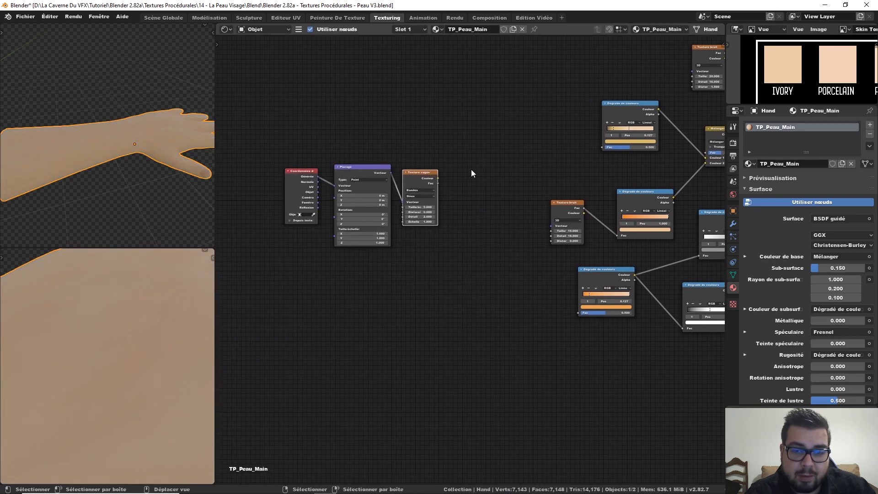
Move the Wave texture node up and place a duplicate of it below
middle_drag(414, 172, 448, 173)
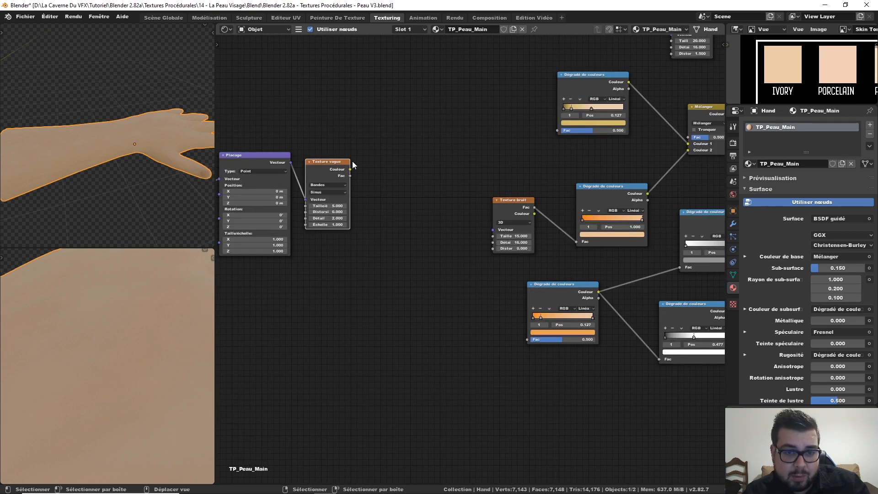
drag(336, 167, 362, 115)
key(shift+d)
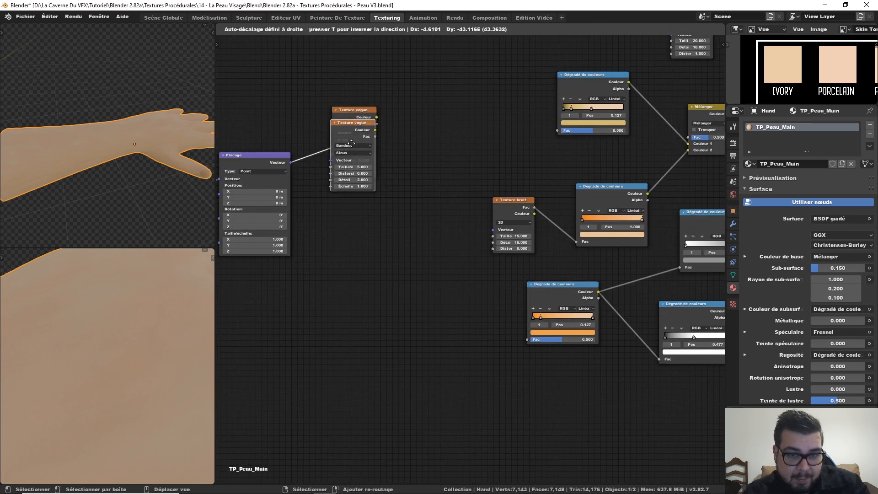
click(349, 219)
drag(291, 162, 320, 202)
Duplicate the Mapping node below the original, feed both from the Object coordinates, and link the copy to the lower Wave texture's vector
middle_drag(314, 194, 366, 179)
drag(314, 138, 319, 75)
key(shift+d)
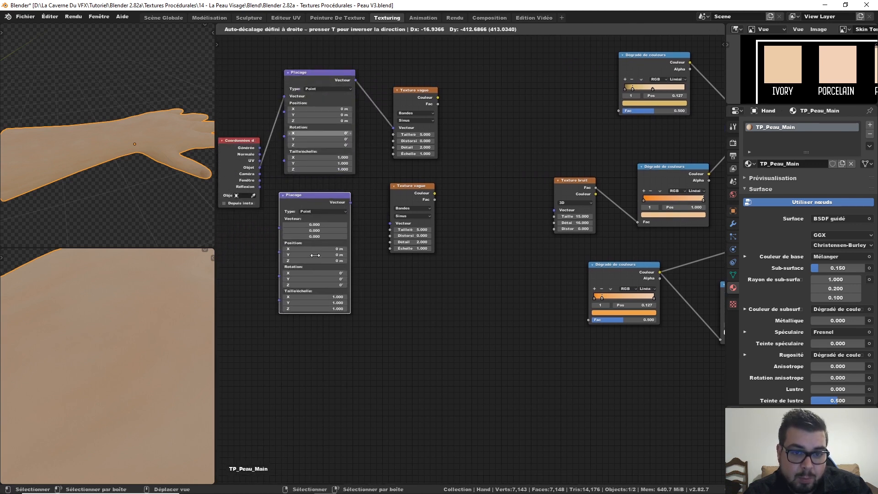
click(319, 241)
drag(260, 168, 291, 208)
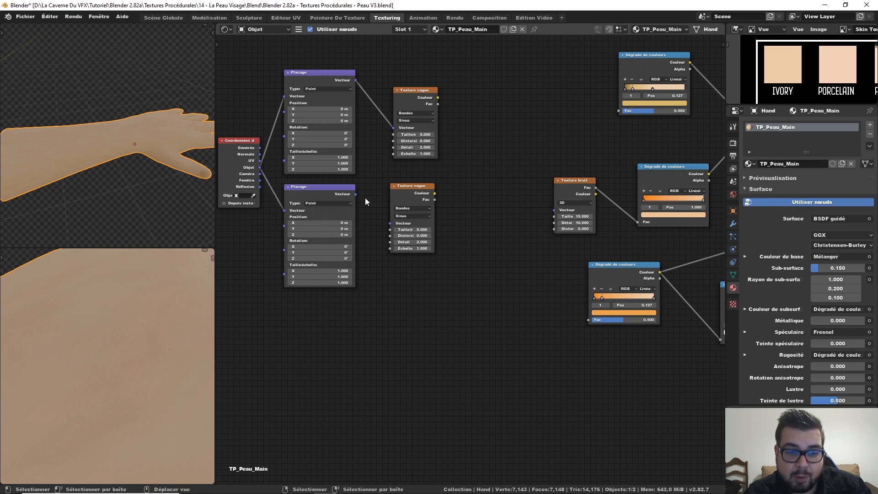
drag(356, 194, 390, 223)
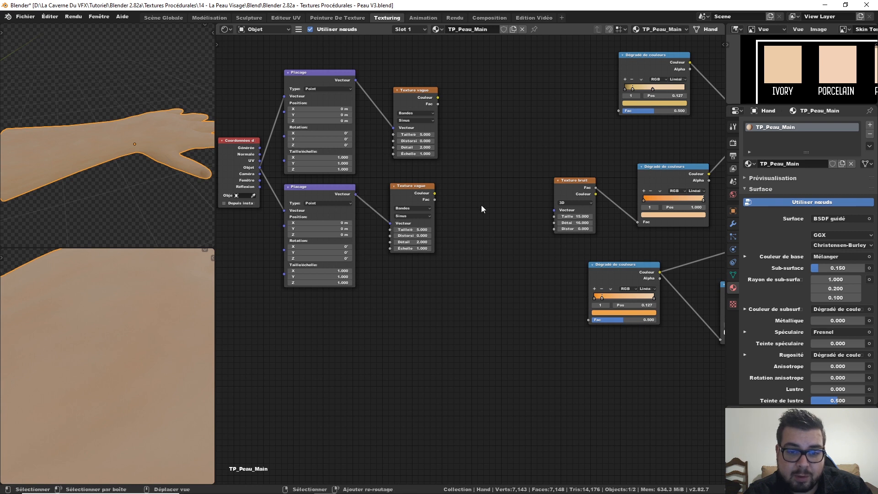
ctrl+middle_drag(422, 192, 389, 203)
drag(389, 204, 387, 208)
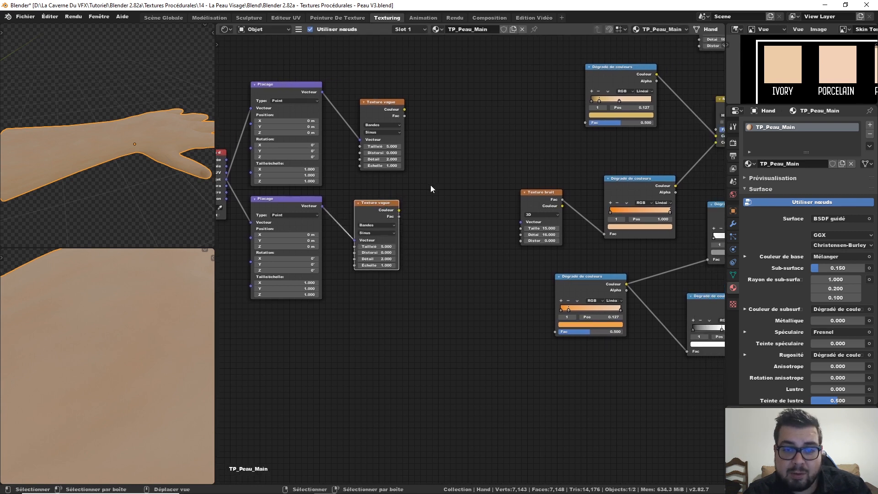
Add a MixRGB node and connect the upper Wave texture to Color 1 and the lower one to Color 2
key(shift+a)
mouse_move(405, 197)
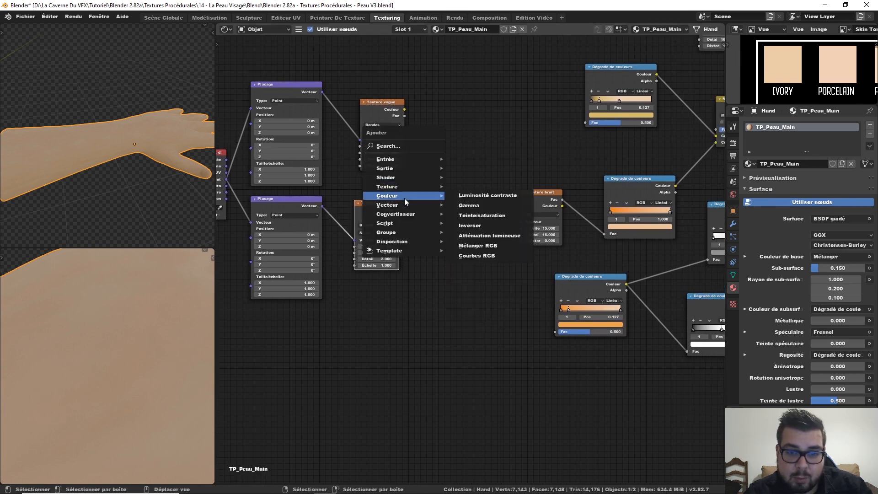
click(478, 245)
click(433, 138)
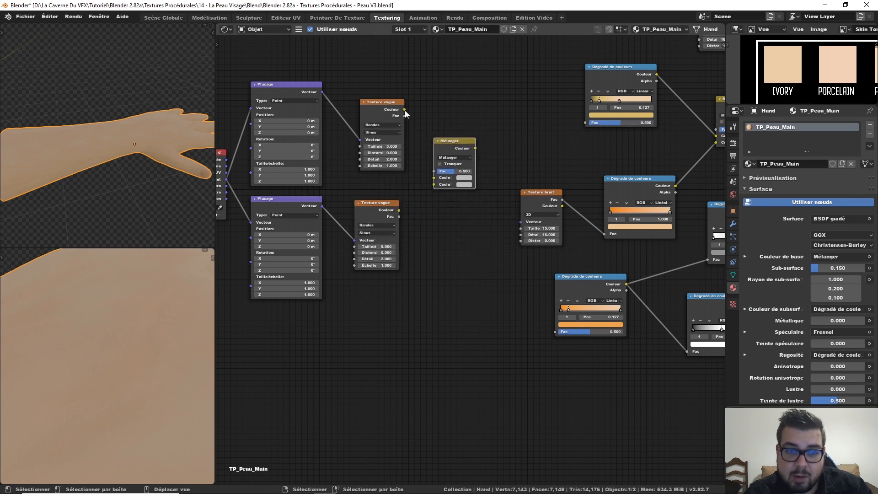
drag(405, 115, 434, 178)
drag(399, 210, 433, 182)
Set the mix node's blending mode to Multiply with a factor of 1.000 and preview its output on the hand
click(467, 158)
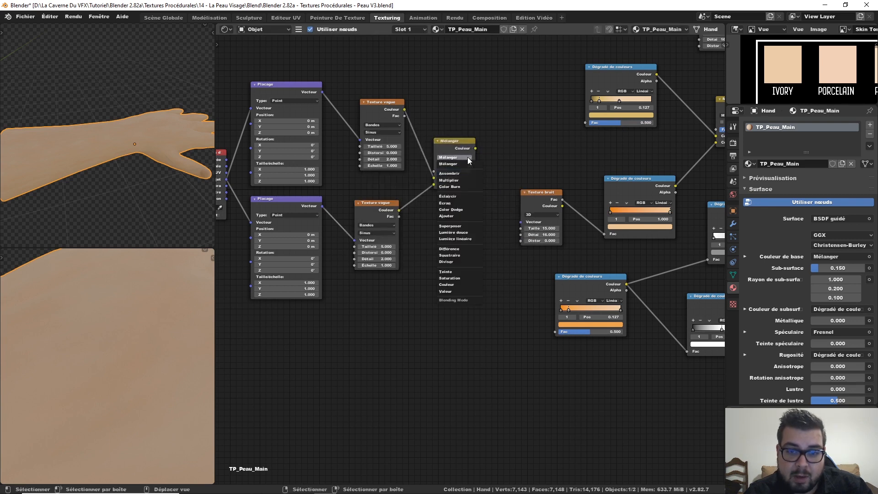
click(449, 180)
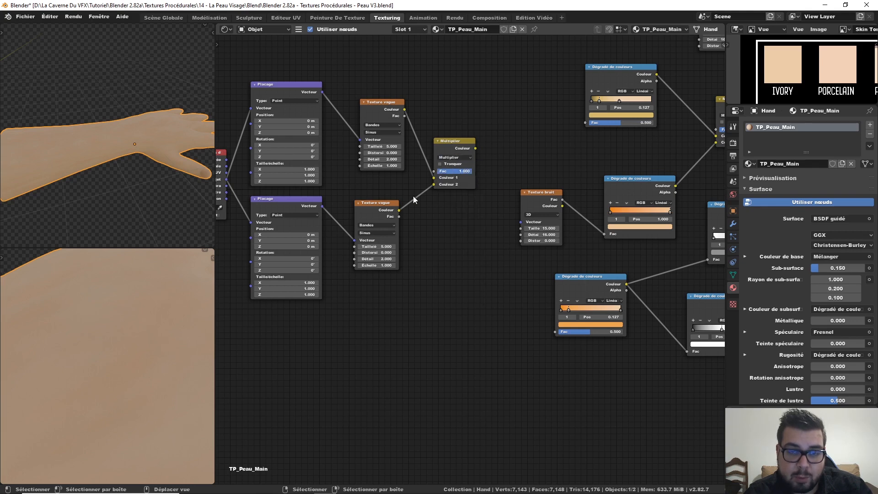
middle_drag(413, 196, 397, 213)
scroll(426, 188, down, 1)
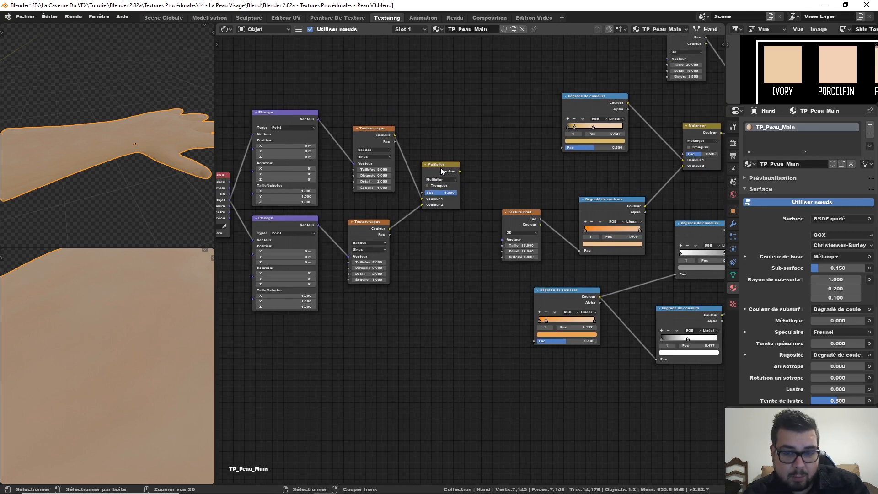
ctrl+shift+click(444, 165)
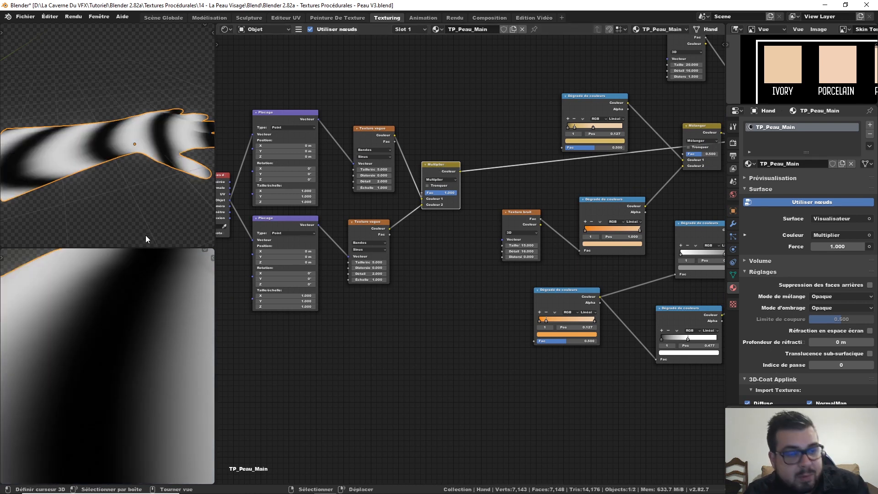
Set the Z rotation of the lower Mapping node to -180°
scroll(150, 268, down, 5)
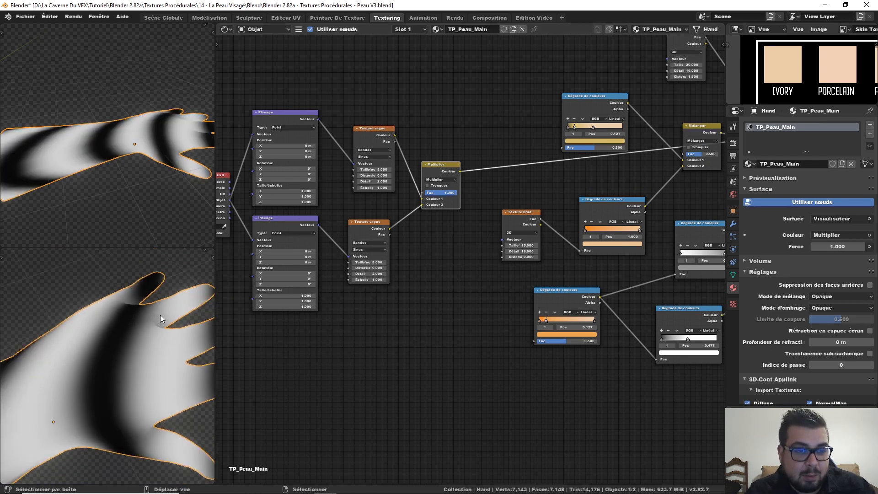
shift+middle_drag(160, 315, 187, 271)
scroll(169, 281, down, 3)
scroll(183, 288, up, 4)
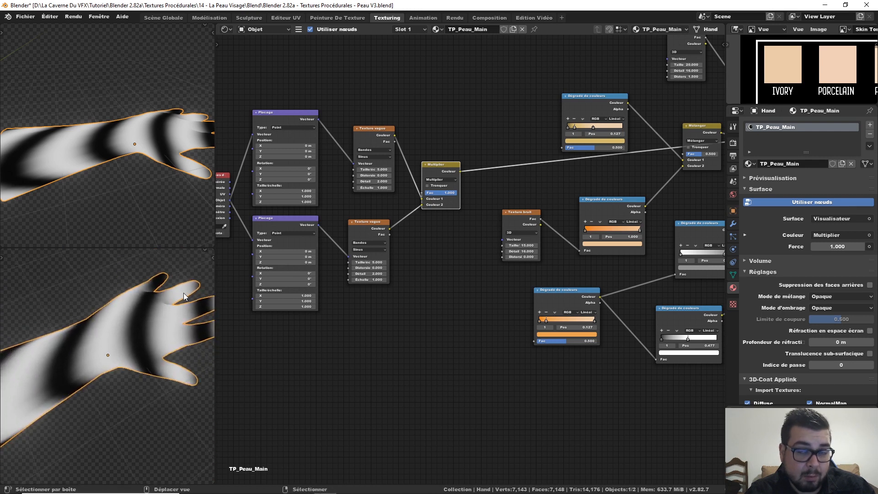
middle_drag(294, 284, 338, 271)
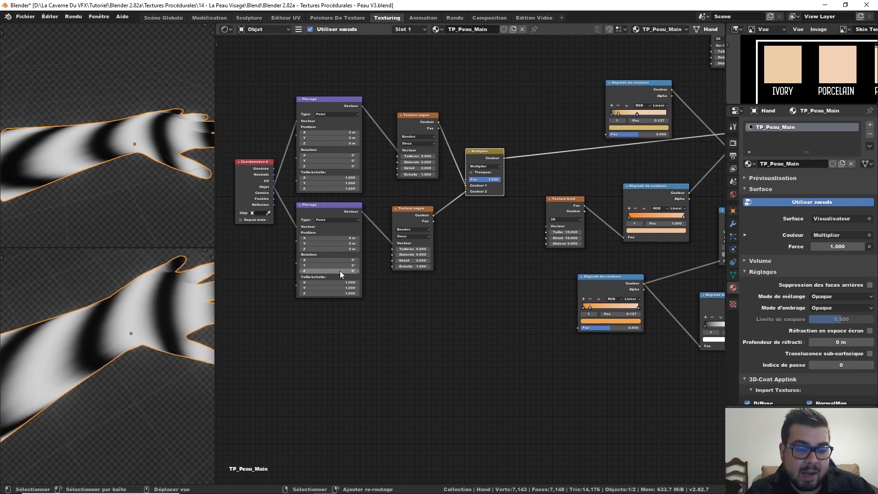
middle_drag(413, 281, 410, 289)
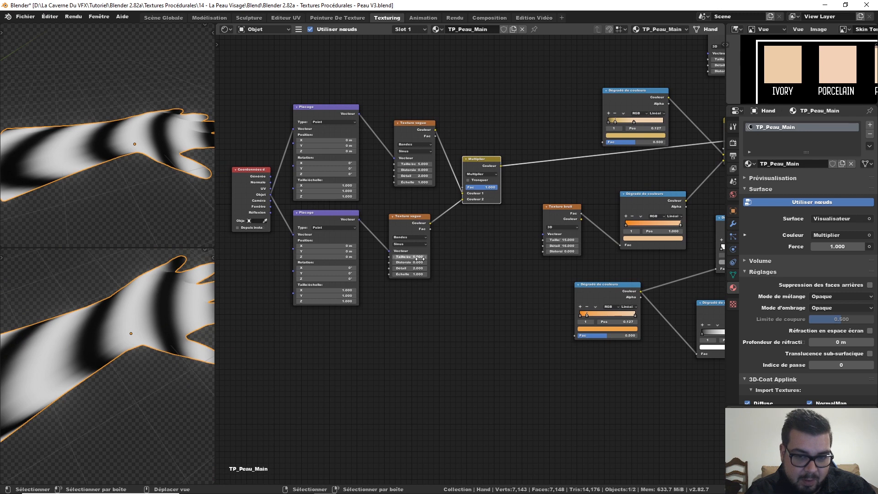
scroll(384, 288, up, 2)
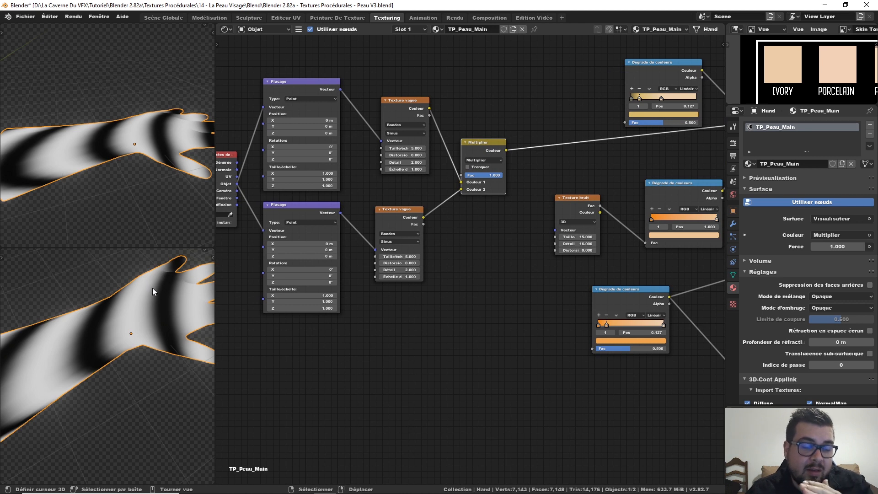
scroll(274, 307, up, 4)
middle_drag(285, 310, 457, 311)
drag(434, 292, 357, 292)
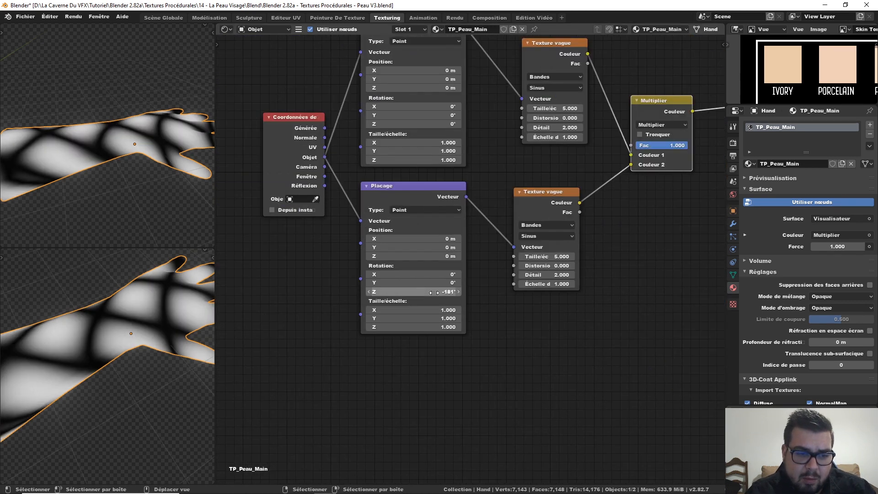
click(435, 292)
text(-)
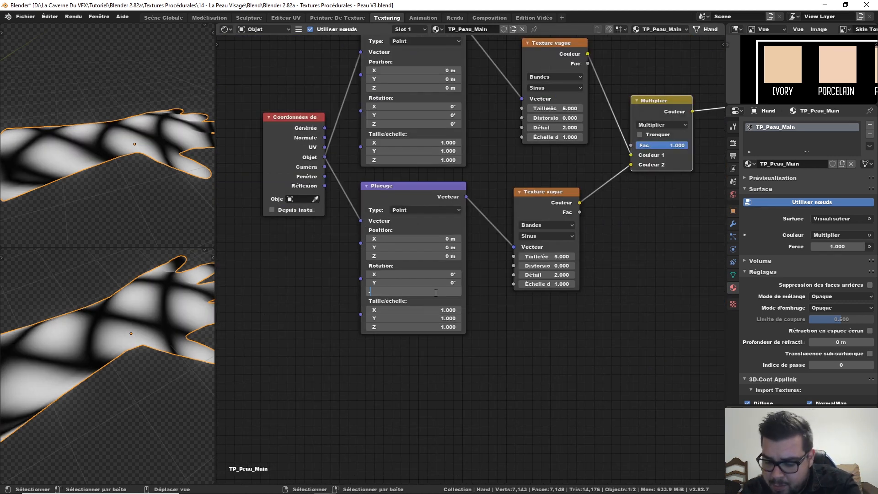
text(180)
key(Return)
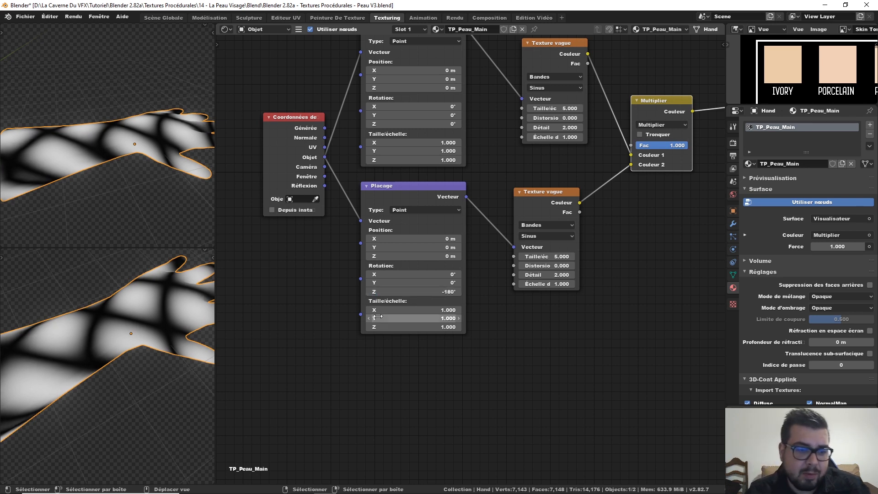
Set the scale of both the upper and lower Wave textures to 150
middle_drag(599, 298, 497, 325)
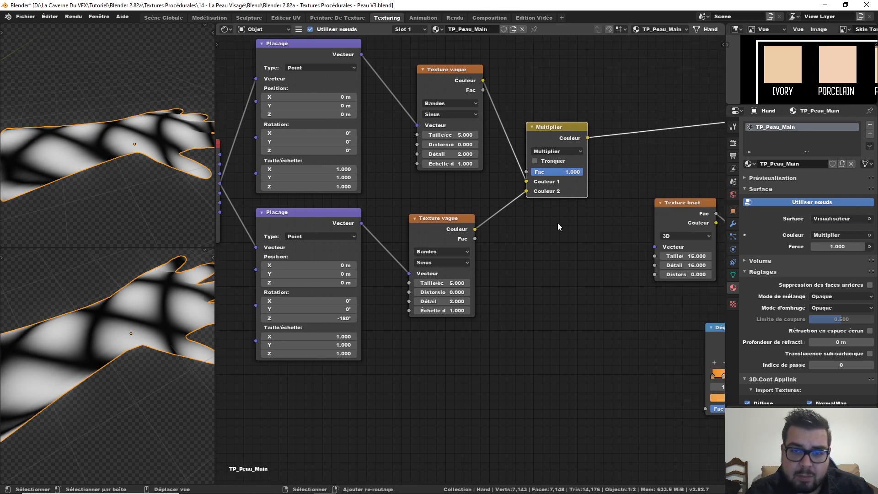
middle_drag(558, 225, 542, 243)
click(442, 154)
text(1)
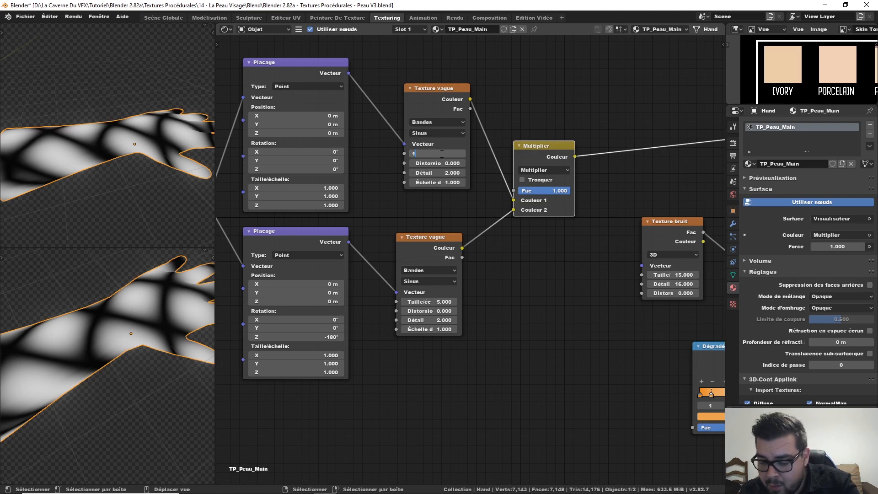
text(50)
key(Return)
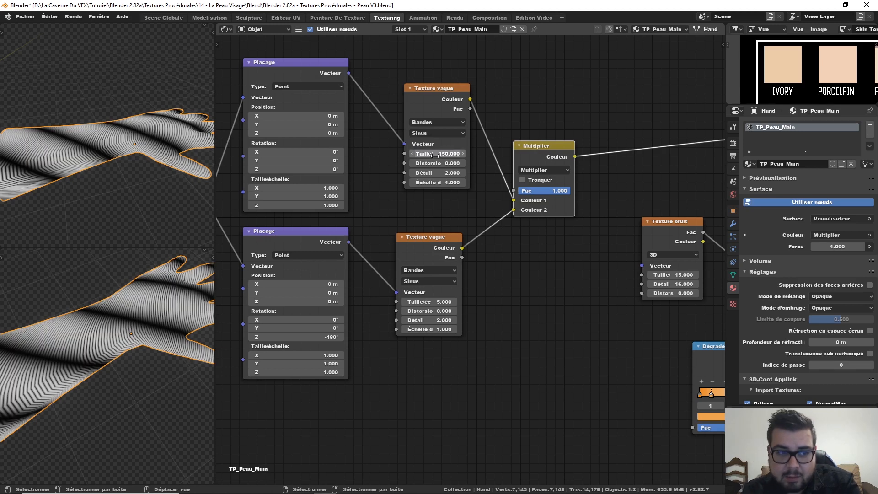
click(434, 303)
text(150)
key(Return)
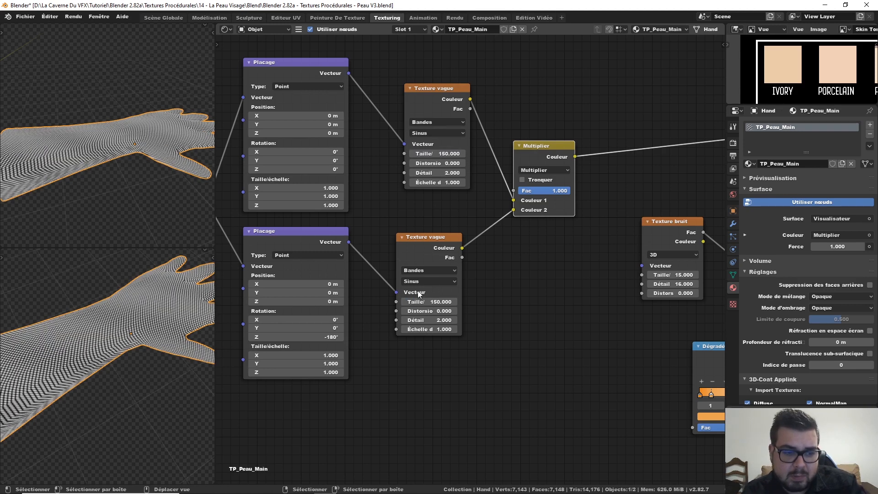
Set the distortion of both Wave textures to 2.5, checking the grid pattern close up on the hand
scroll(184, 321, up, 3)
shift+middle_drag(183, 274, 119, 347)
scroll(114, 331, up, 4)
scroll(119, 346, down, 1)
scroll(157, 336, down, 1)
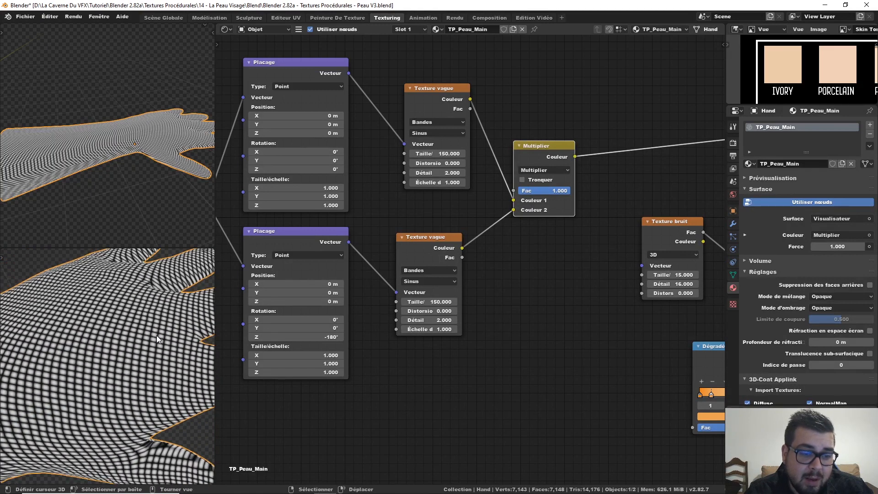
shift+middle_drag(185, 343, 183, 339)
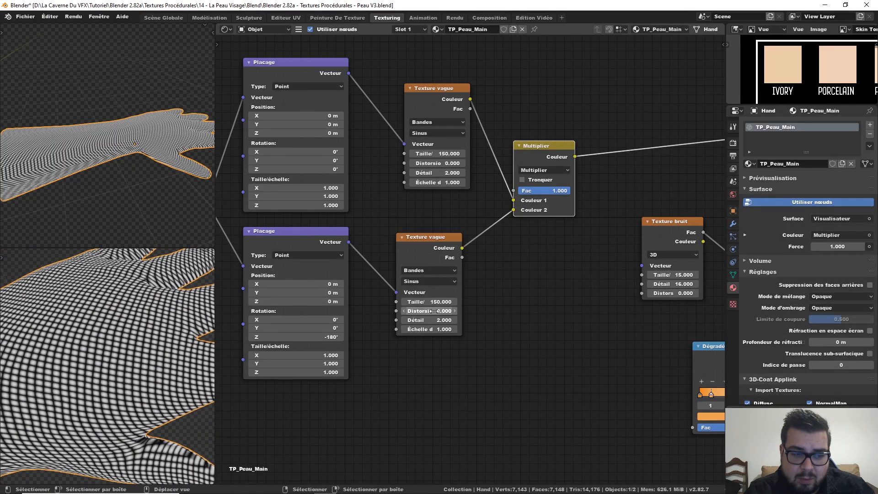
click(431, 311)
text(2.5)
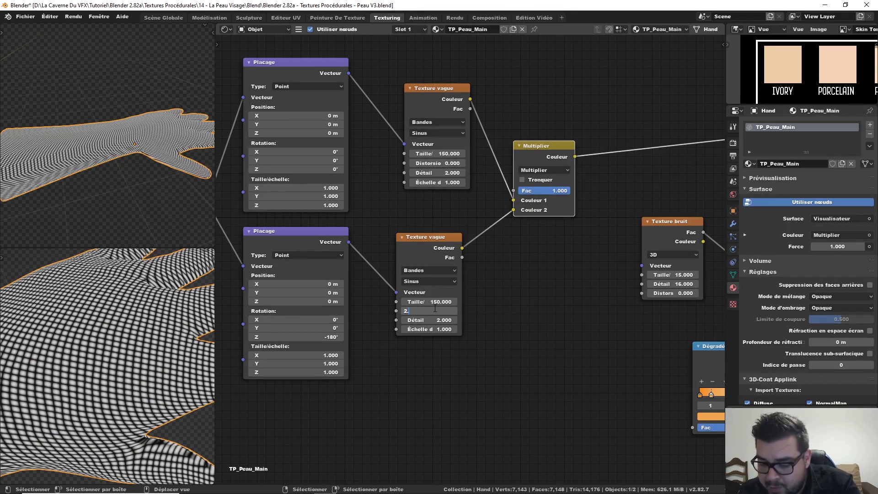
key(Return)
click(437, 163)
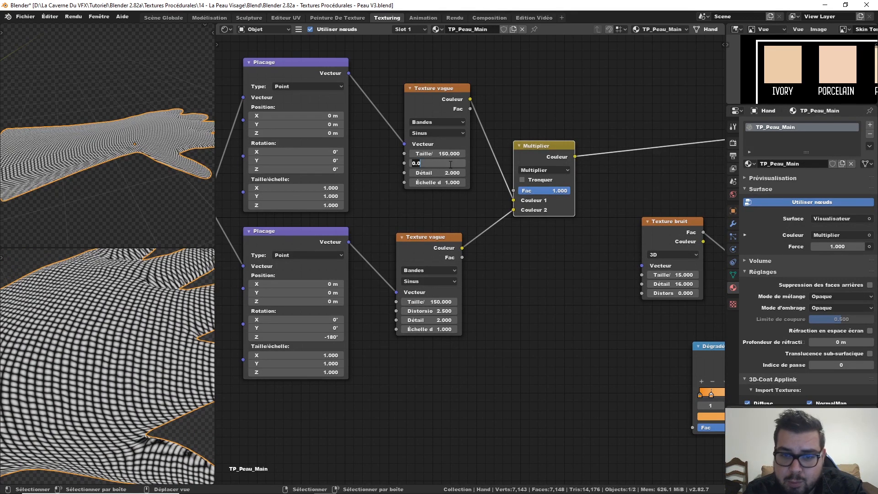
text(2.5)
key(Return)
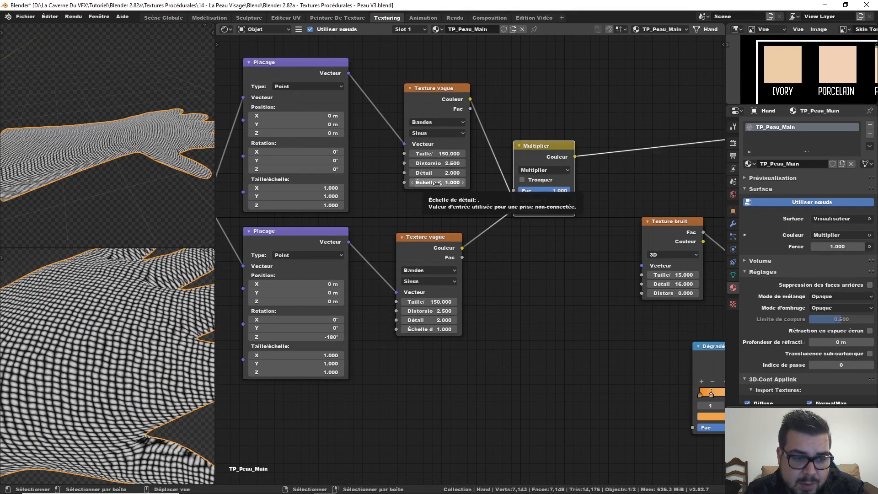
Set the detail to 16 and the detail scale to 1.5 on both Wave textures
drag(438, 173, 485, 173)
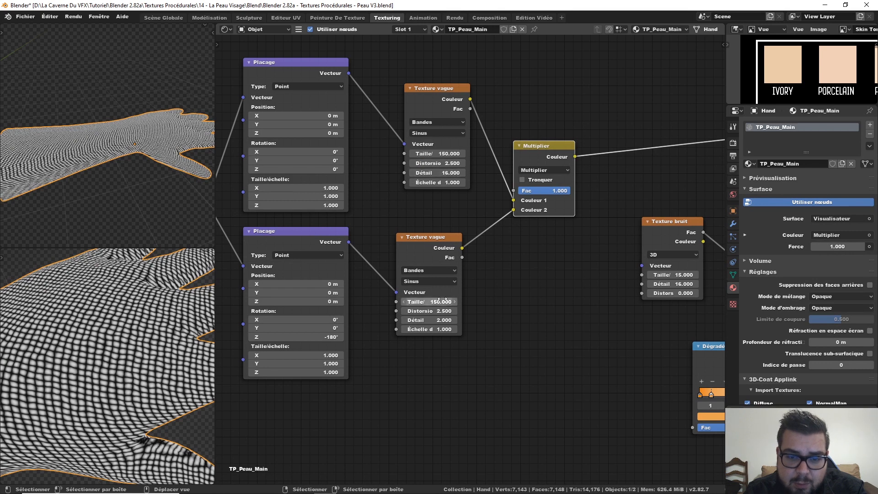
drag(432, 319, 478, 319)
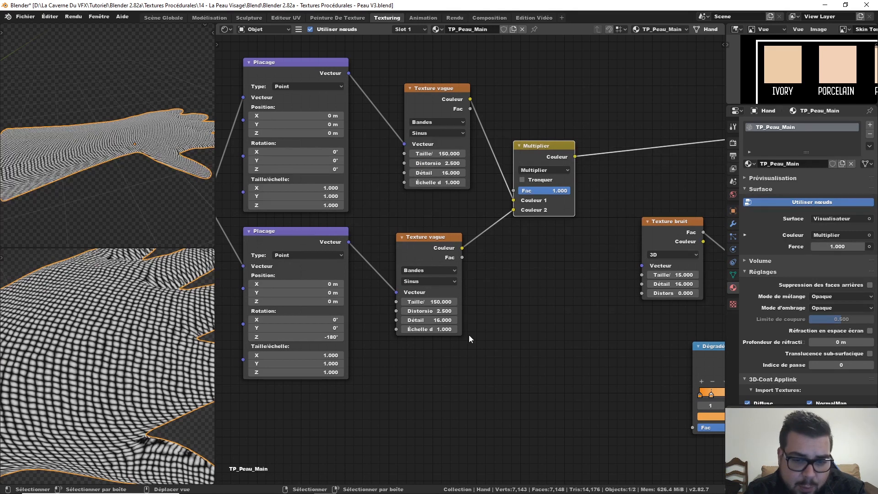
click(430, 329)
text(1.0)
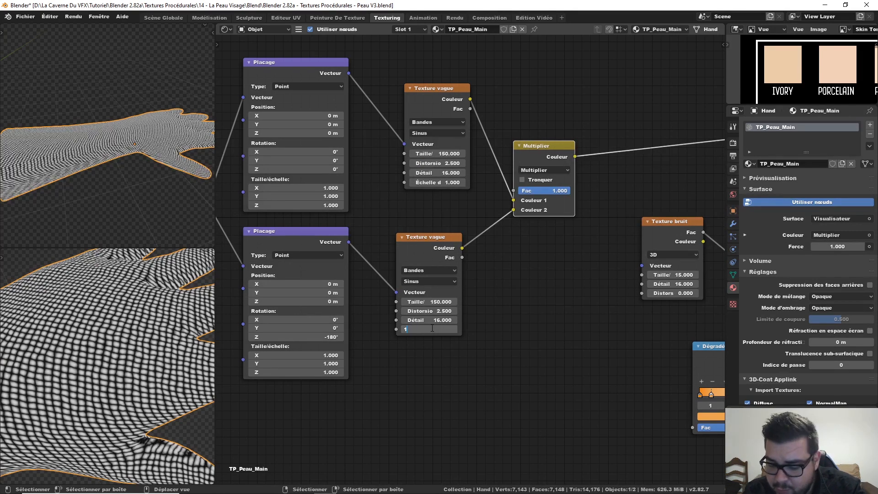
key(Return)
click(446, 182)
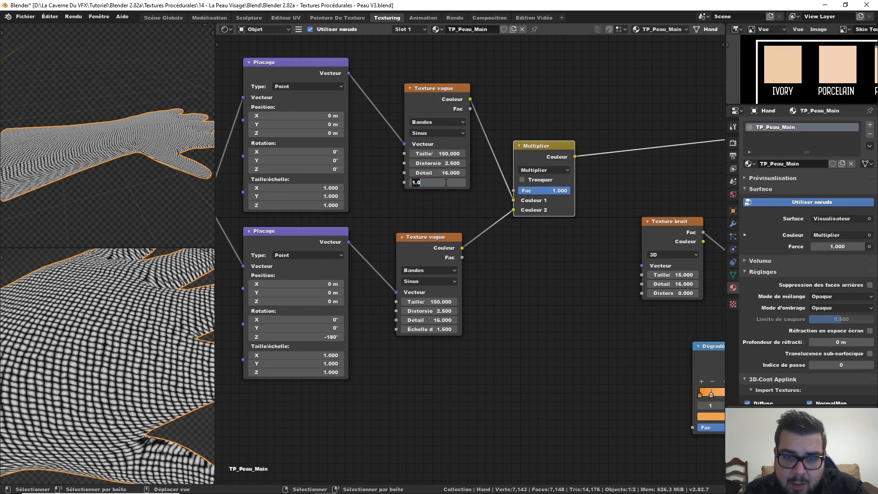
text(1.5)
key(Return)
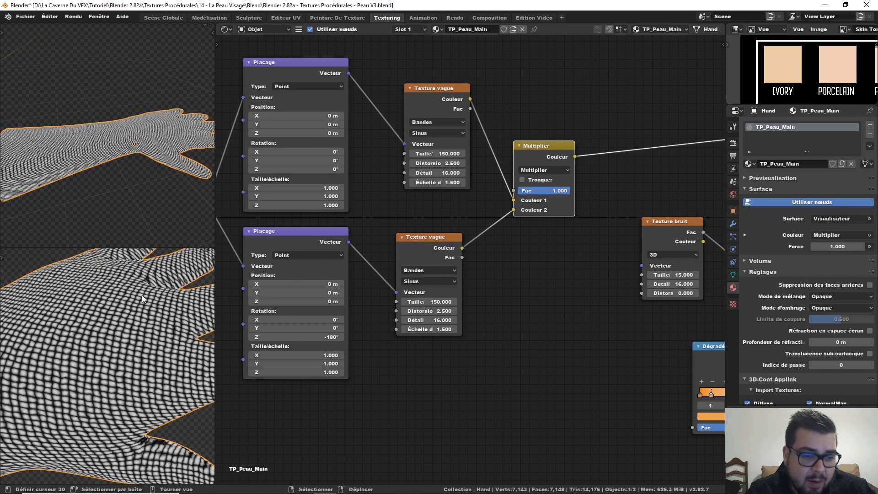
Set the lower Mapping node's X scale to 2 and the upper Mapping node's Y scale to 2
middle_drag(130, 325, 167, 300)
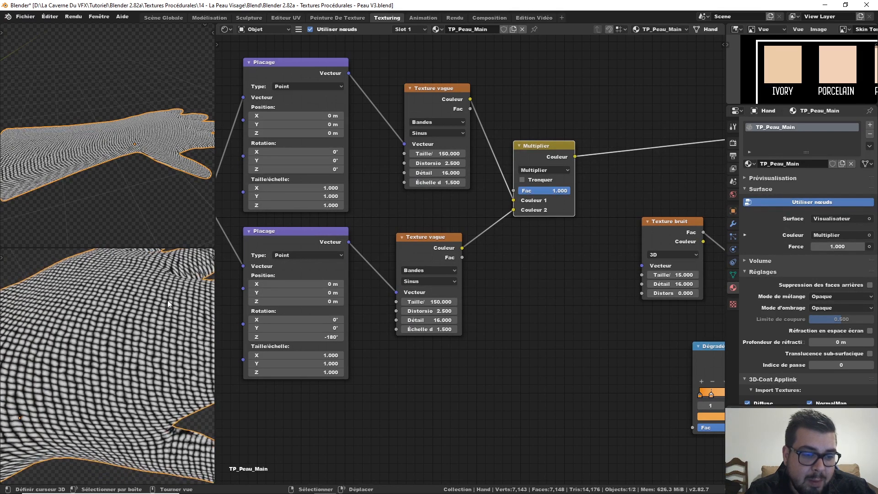
click(297, 355)
text(2)
key(Return)
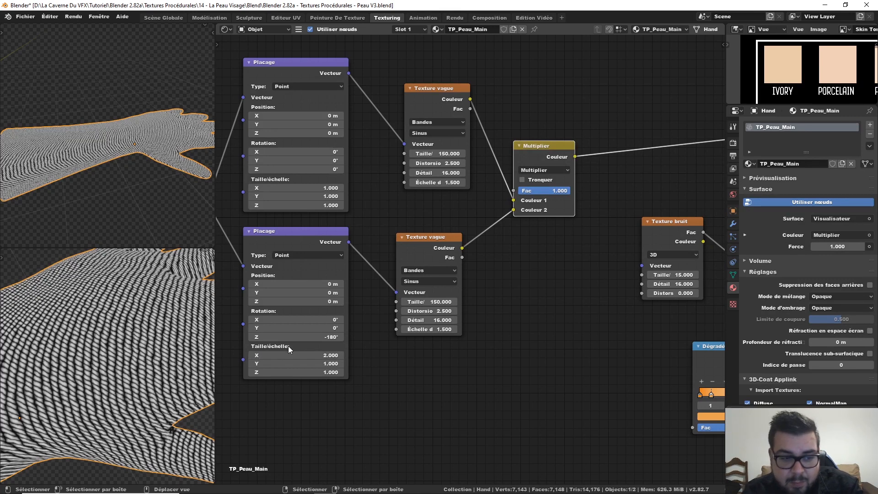
click(317, 196)
text(2)
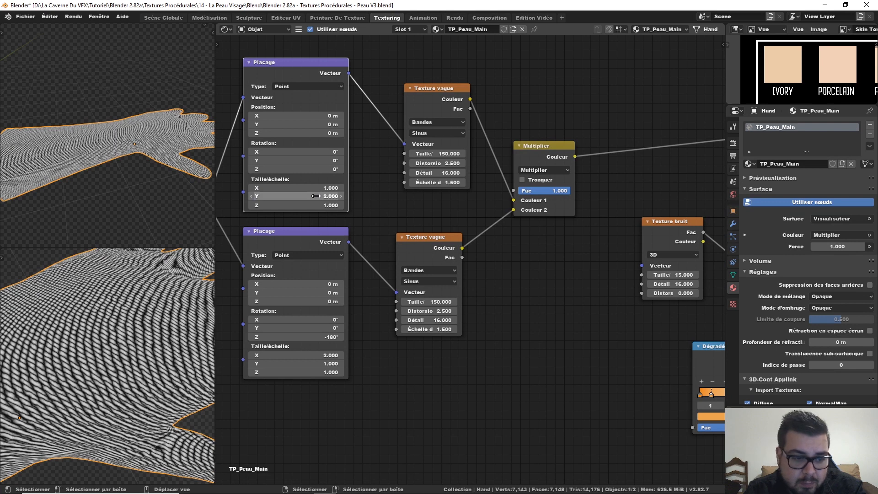
key(Return)
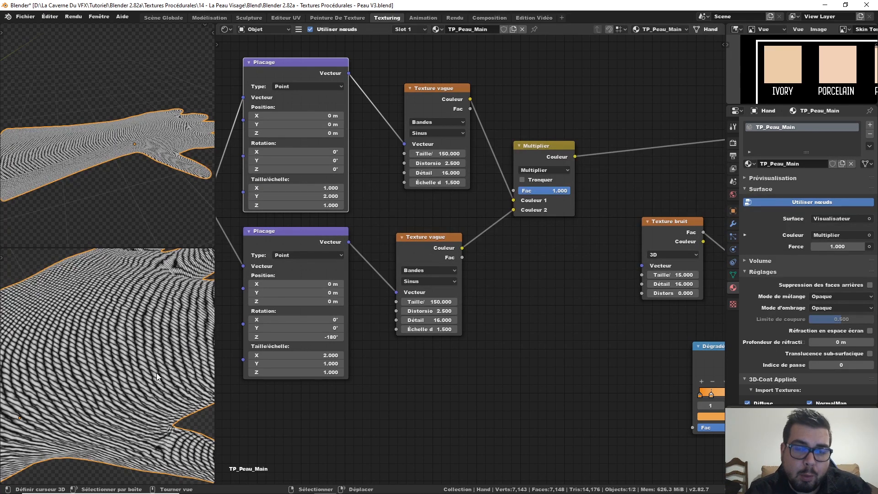
Connect the Multiply node's color to the factor of the upper beige color ramp and preview the Principled BSDF on the hand
scroll(137, 384, down, 3)
middle_drag(141, 379, 193, 400)
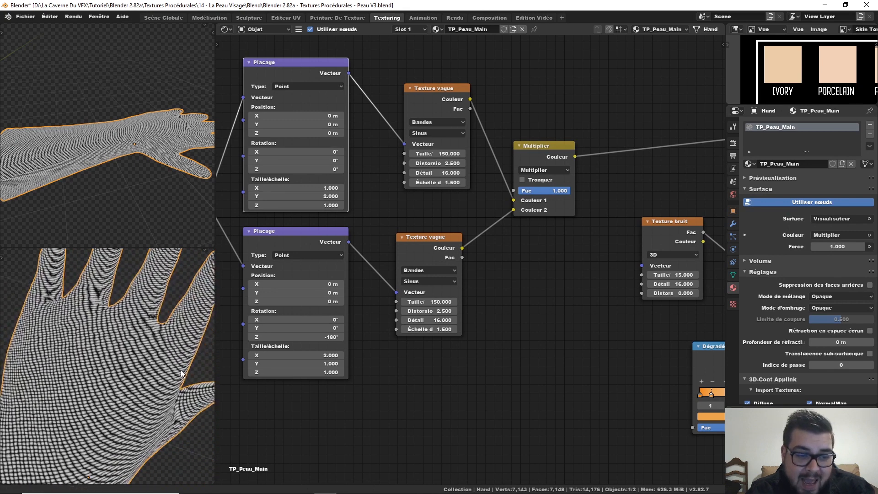
middle_drag(182, 374, 174, 346)
middle_drag(155, 311, 136, 307)
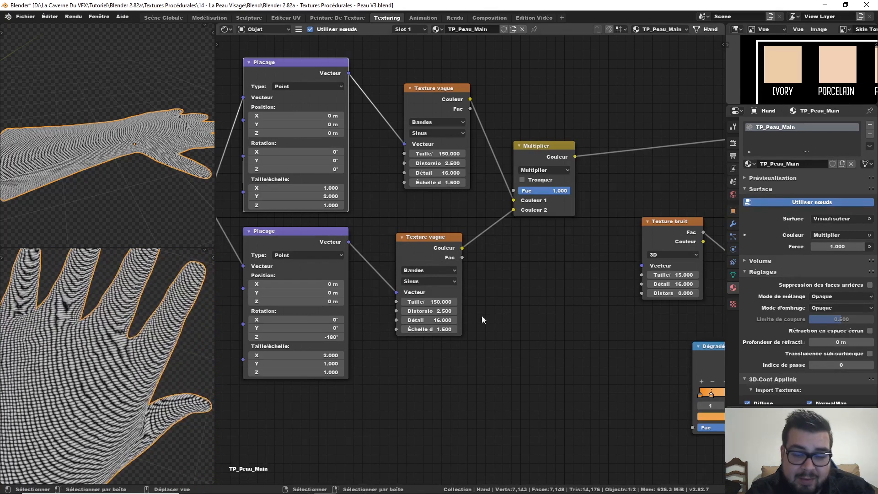
middle_drag(605, 394, 528, 362)
scroll(528, 356, down, 3)
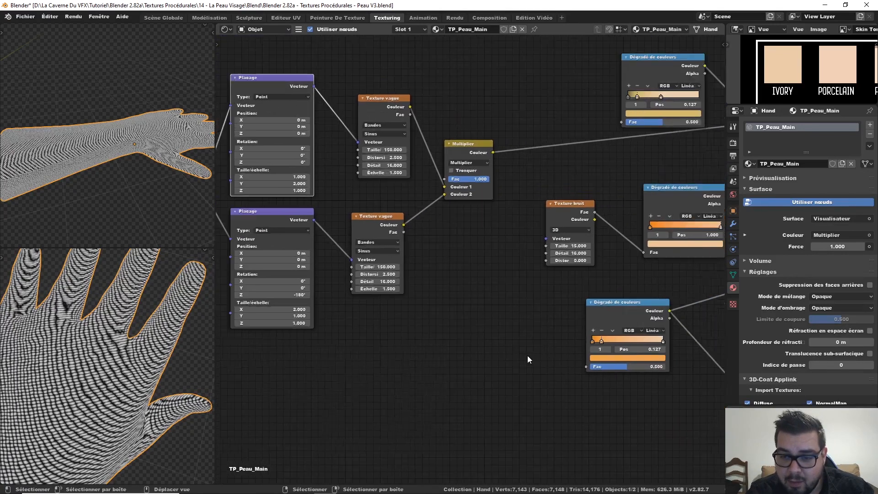
middle_drag(437, 254, 430, 250)
scroll(448, 240, down, 3)
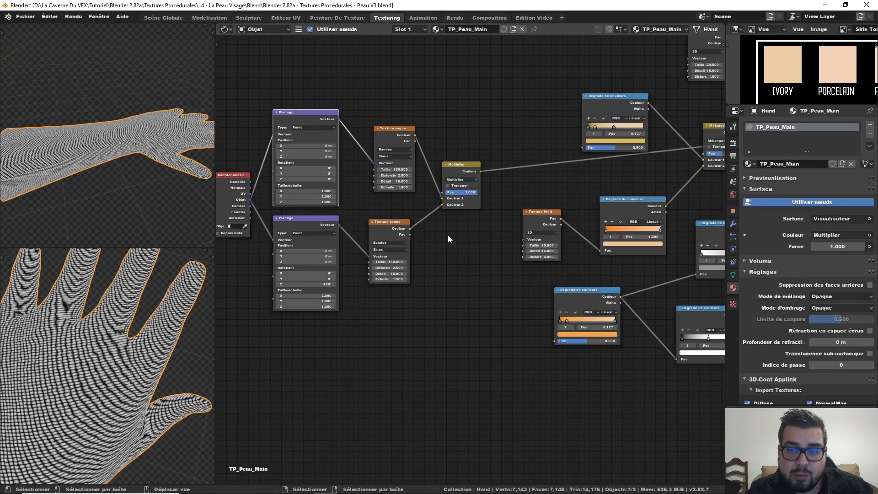
middle_drag(493, 192, 429, 207)
drag(414, 186, 518, 163)
middle_drag(521, 176, 316, 192)
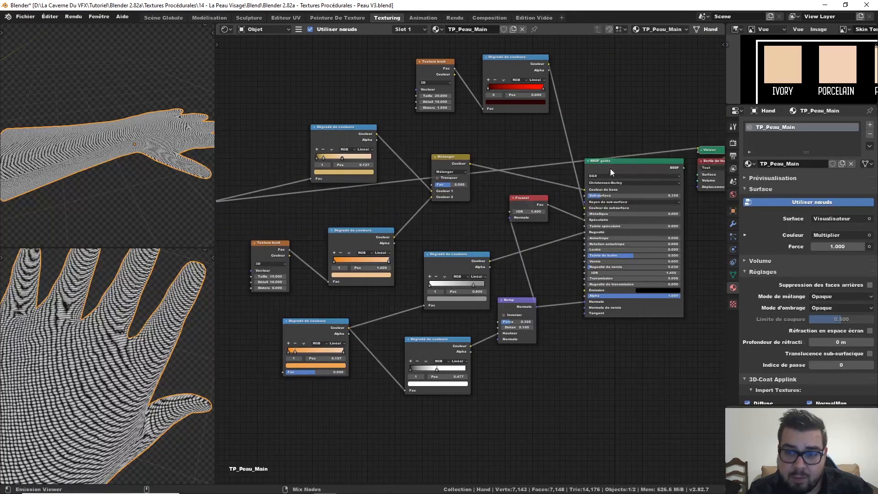
ctrl+shift+click(630, 164)
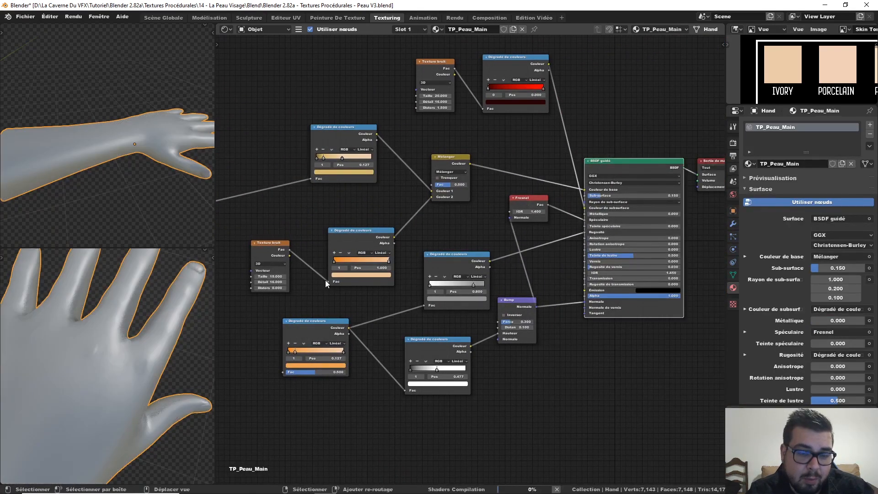
Connect the Multiply node's color to the factor of the lower orange color ramp and inspect the skin close up
middle_drag(326, 280, 369, 292)
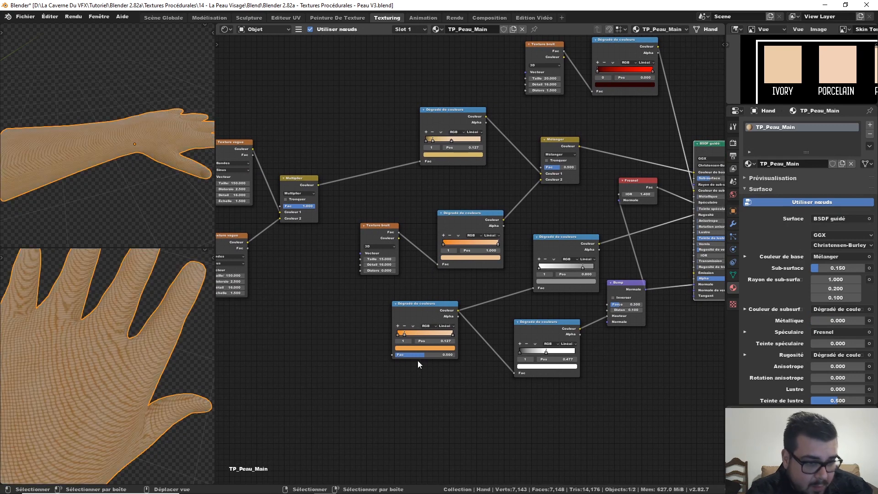
drag(318, 185, 392, 354)
scroll(164, 349, up, 5)
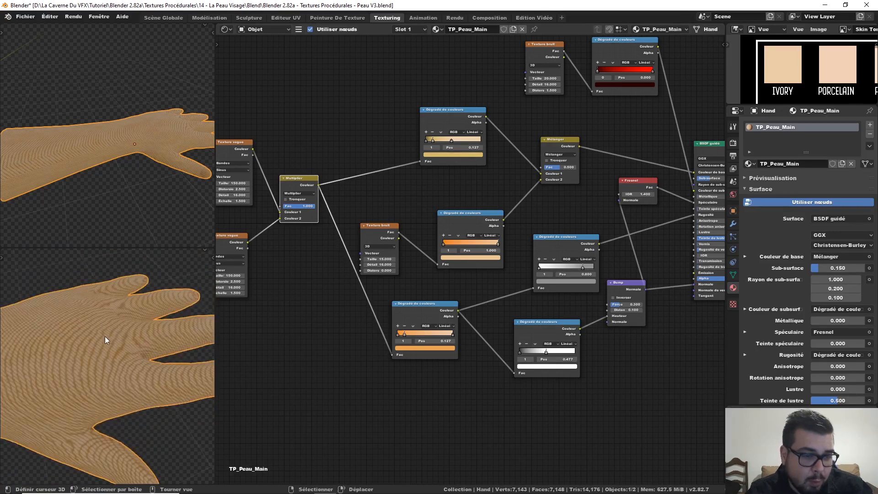
scroll(159, 350, up, 3)
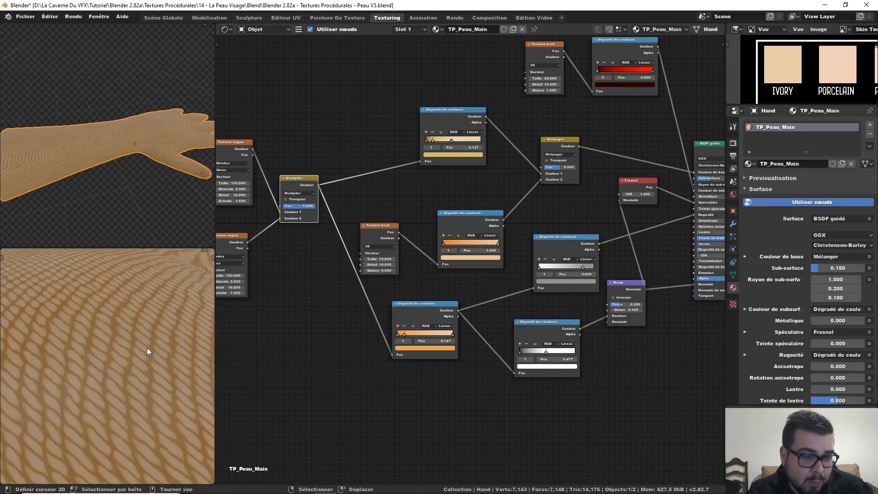
Set the scale of both Wave textures to 400
scroll(122, 342, down, 5)
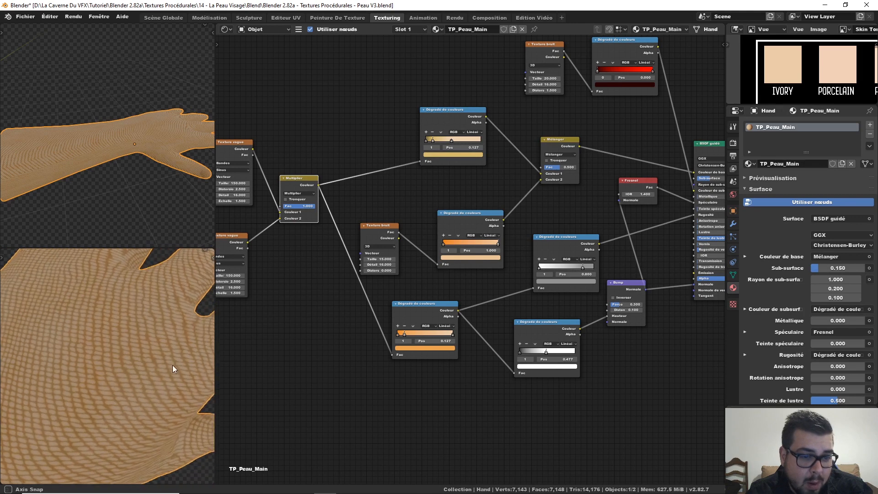
middle_drag(313, 289, 364, 345)
scroll(361, 341, up, 2)
middle_drag(298, 324, 421, 322)
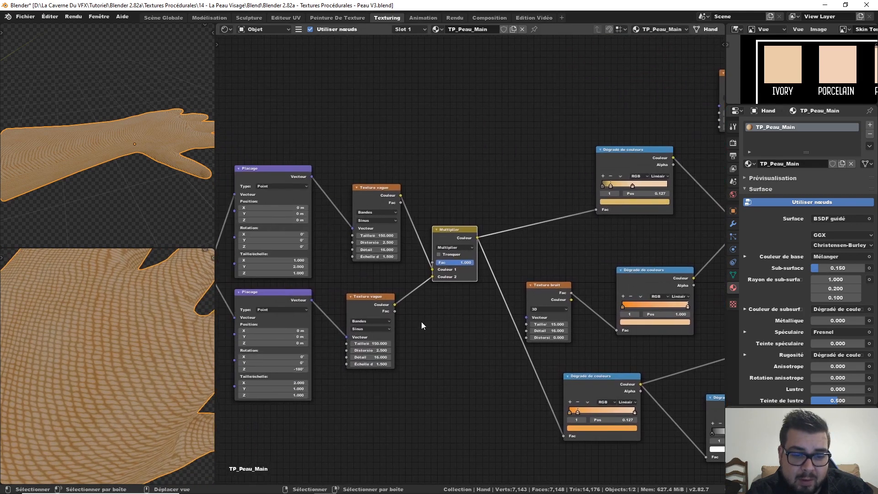
click(375, 344)
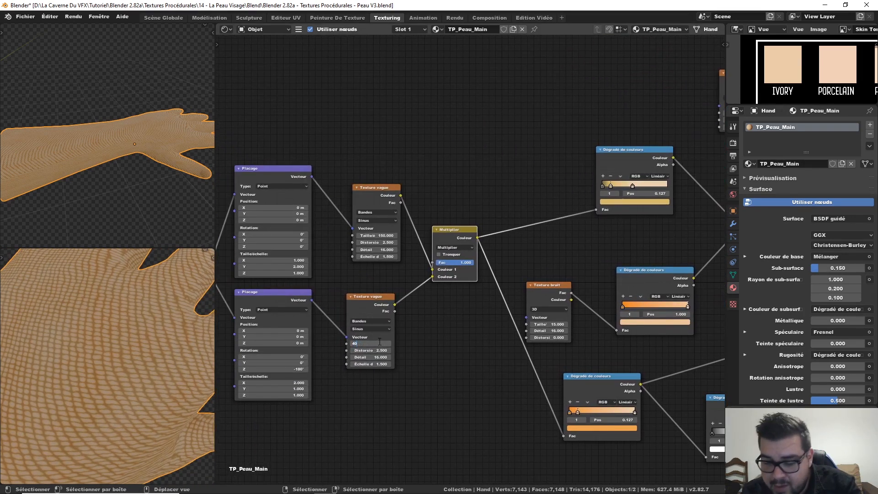
text(400)
key(Return)
click(370, 235)
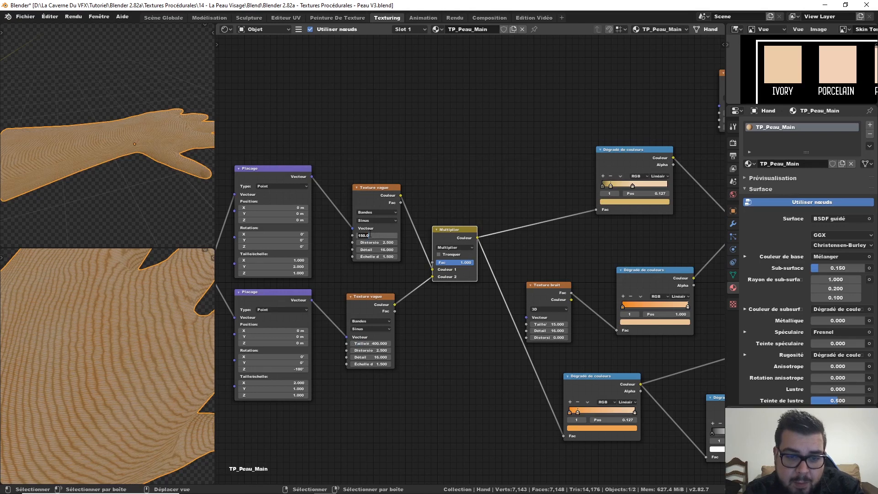
text(400)
key(Return)
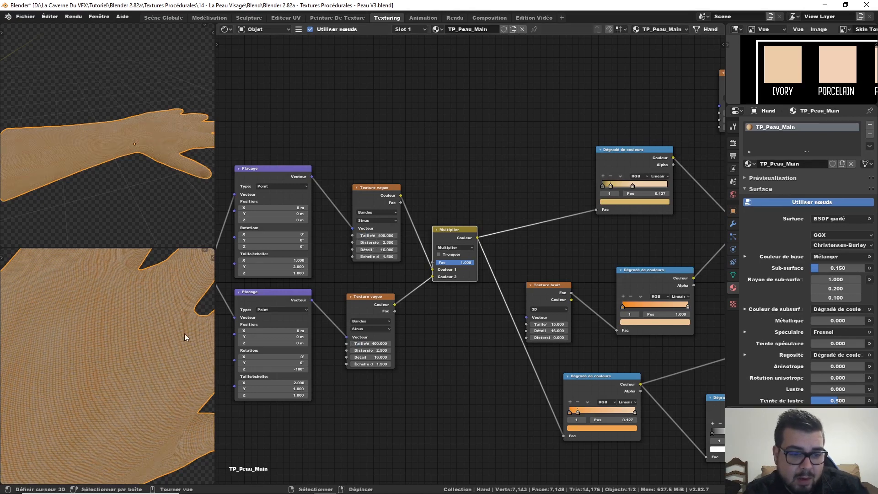
Drive both Mapping nodes with the UV output of the Texture Coordinate node instead of Object, spacing that node away from them
middle_drag(185, 334, 111, 305)
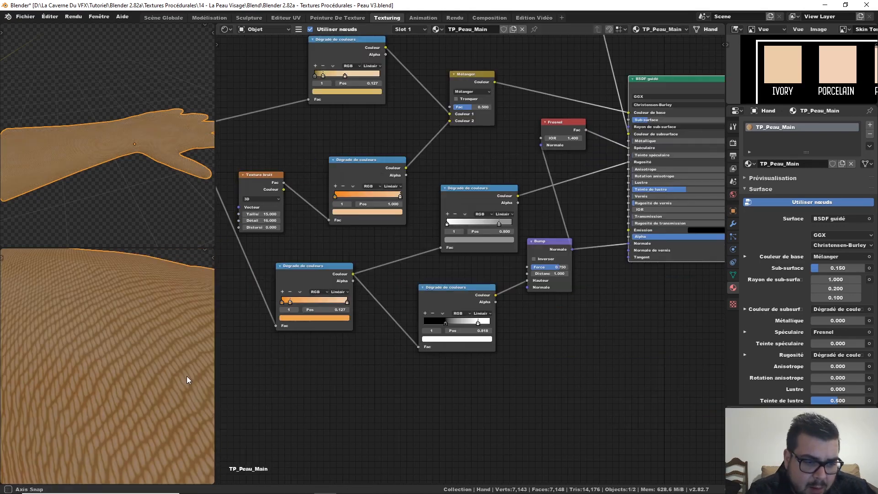
middle_drag(186, 376, 40, 354)
mouse_move(403, 351)
middle_down()
mouse_move(478, 372)
mouse_move(639, 386)
middle_up()
middle_drag(382, 259, 566, 286)
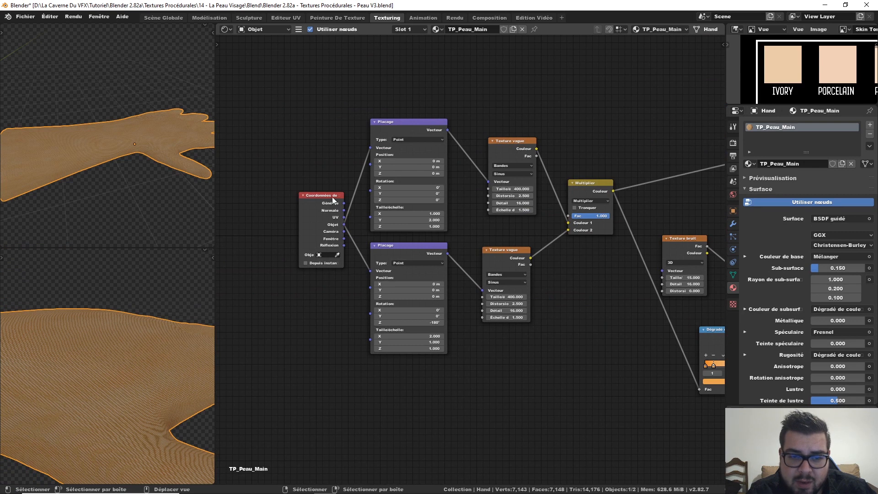
drag(333, 196, 289, 197)
middle_drag(111, 149, 206, 201)
drag(304, 219, 376, 274)
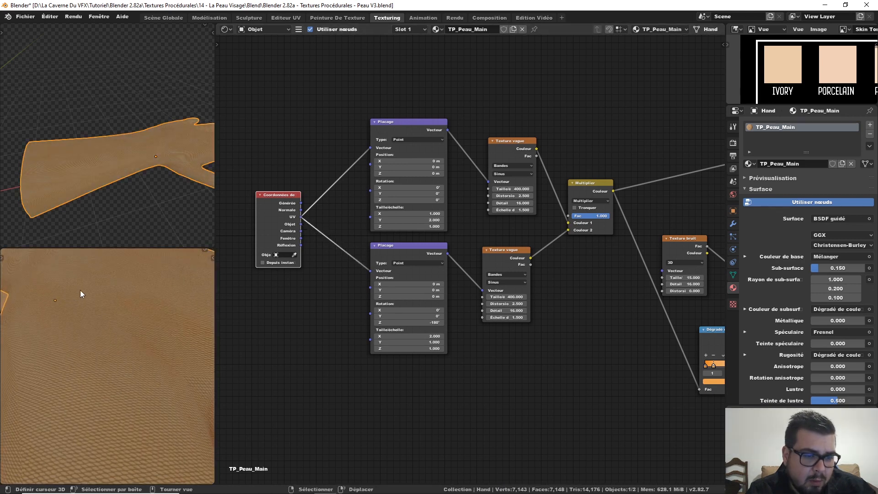
Reduce the scale of both Wave textures to 300
double_click(496, 295)
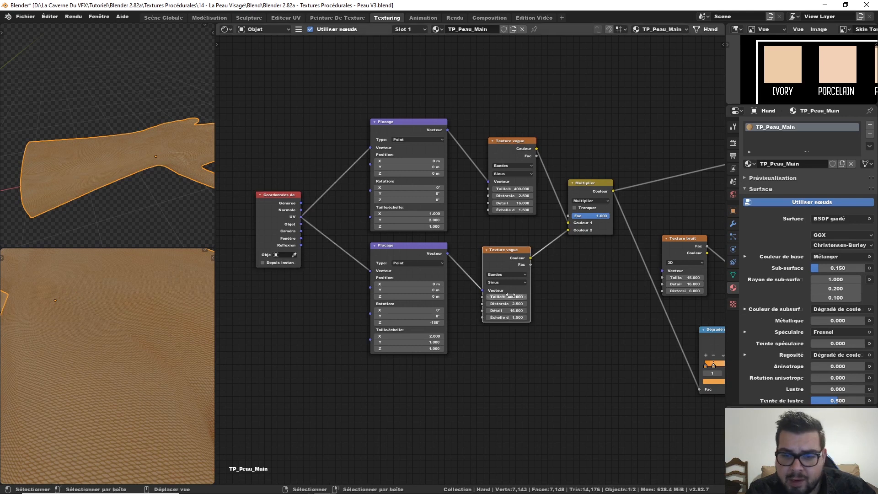
text(300)
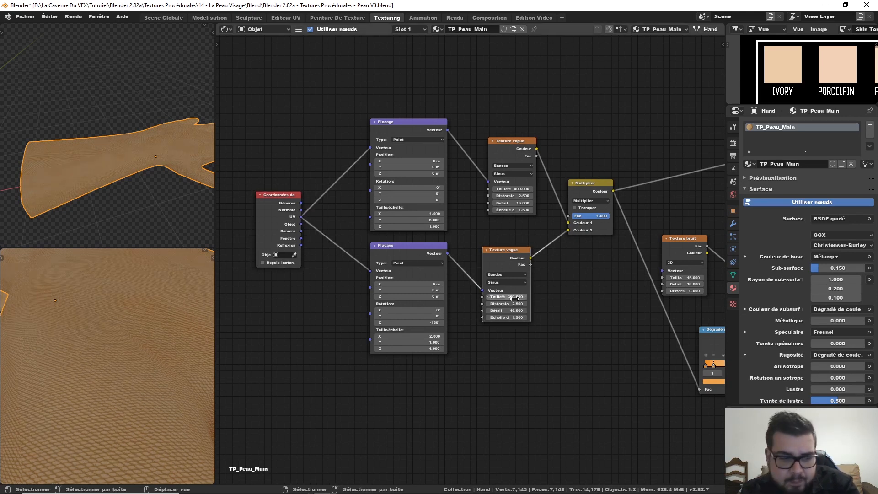
key(Return)
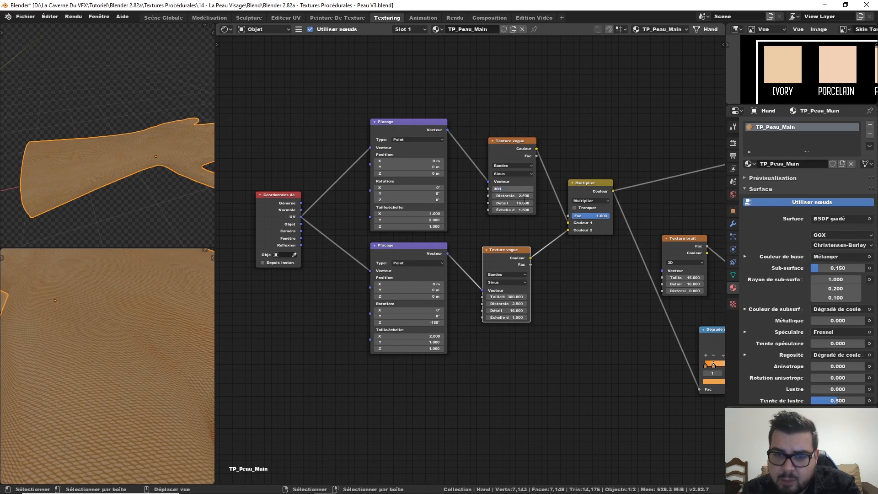
text(300)
key(Return)
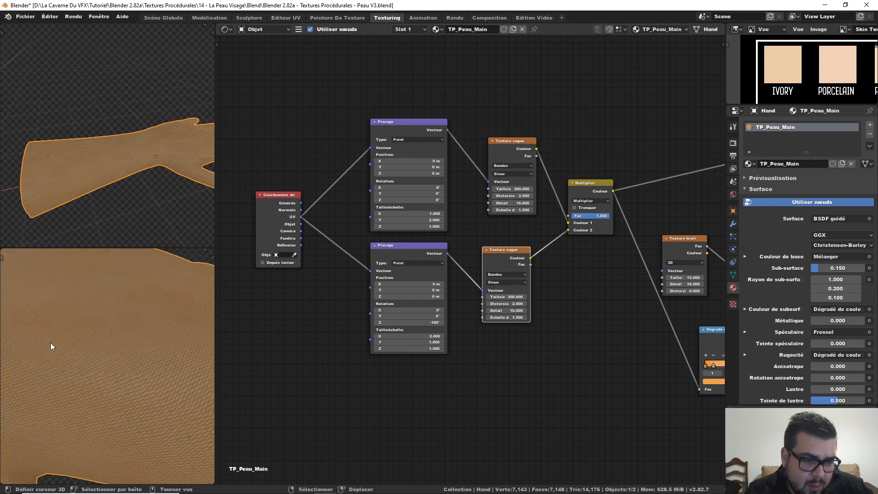
Set the scale of both Wave textures to 150 and inspect the scale pattern on the skin
middle_drag(50, 342, 131, 329)
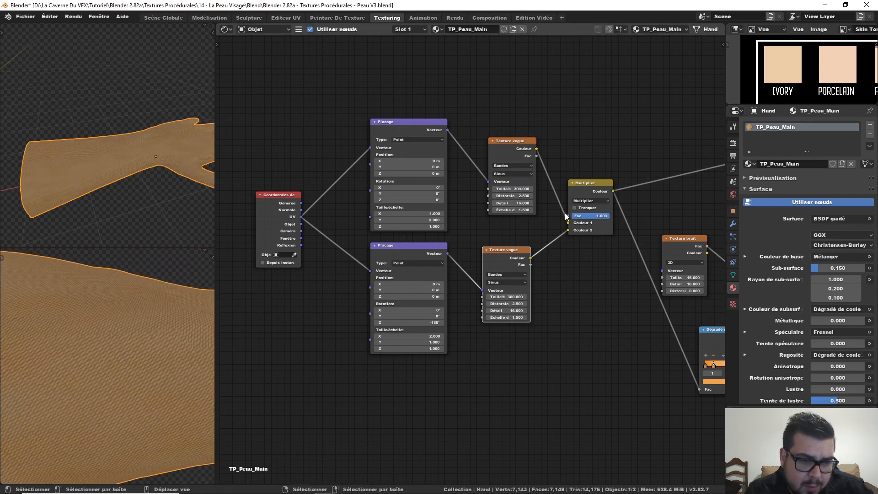
click(523, 189)
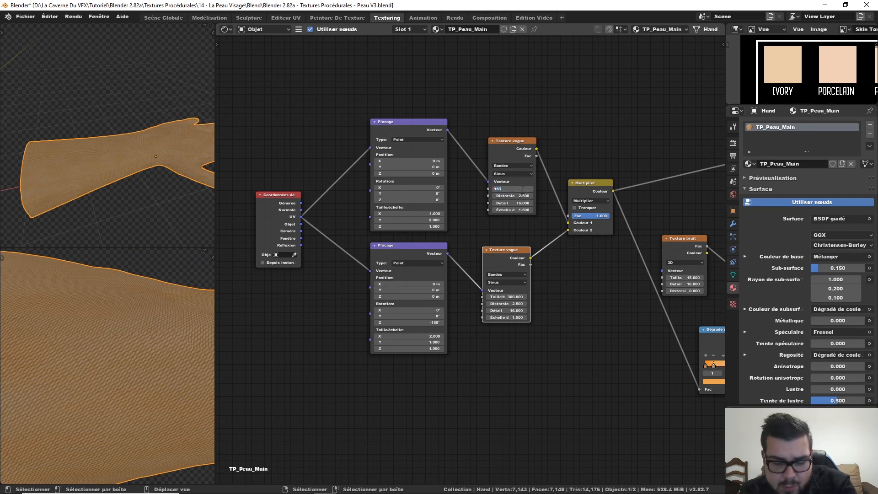
text(150)
key(Return)
click(521, 296)
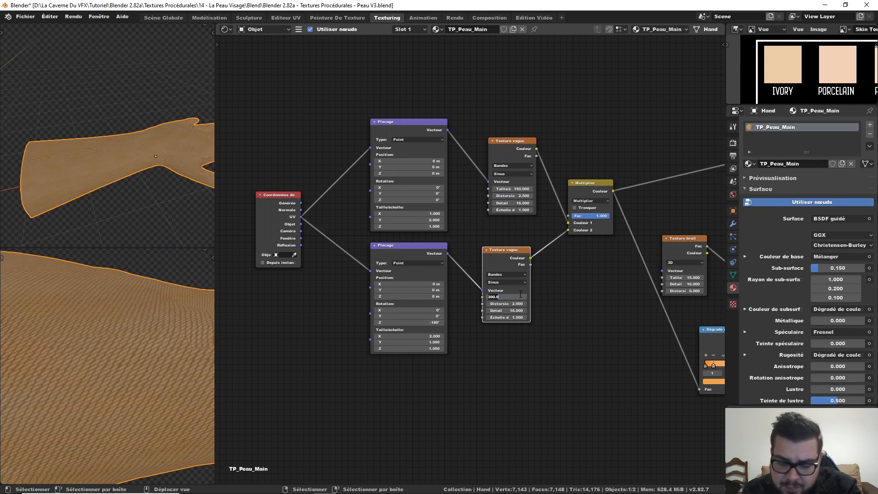
text(150)
key(Return)
middle_drag(140, 295, 173, 342)
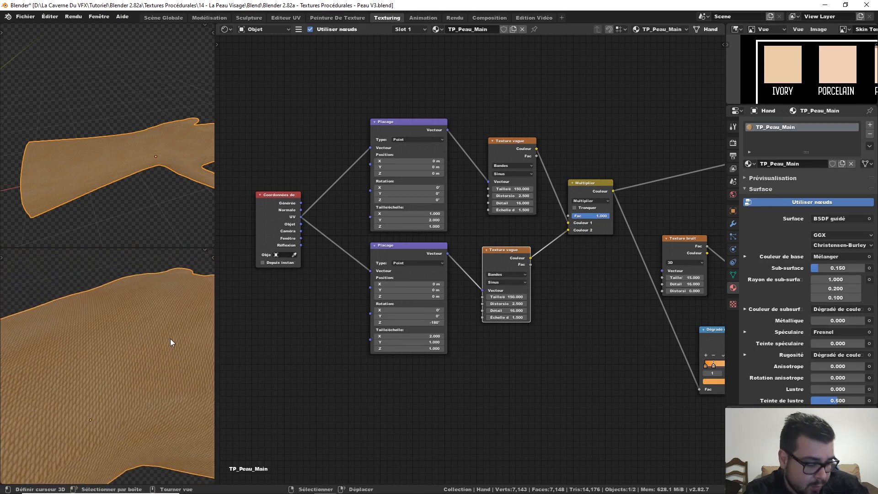
scroll(168, 345, up, 2)
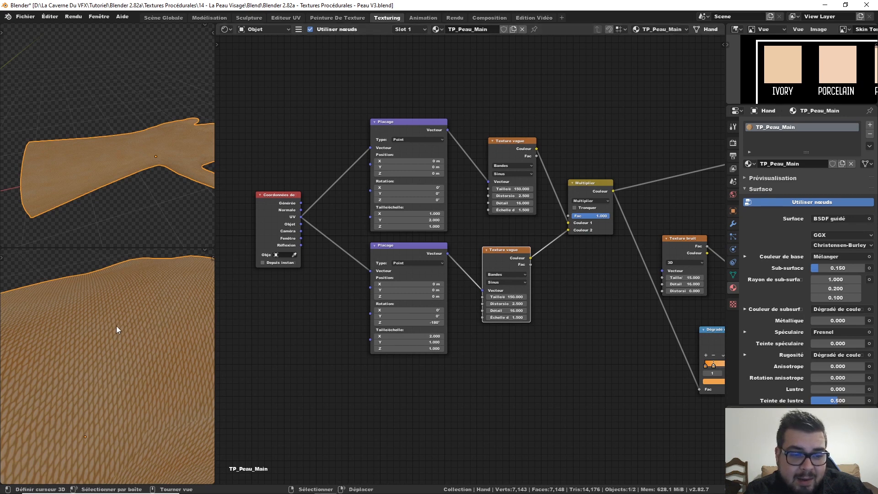
middle_drag(117, 326, 127, 328)
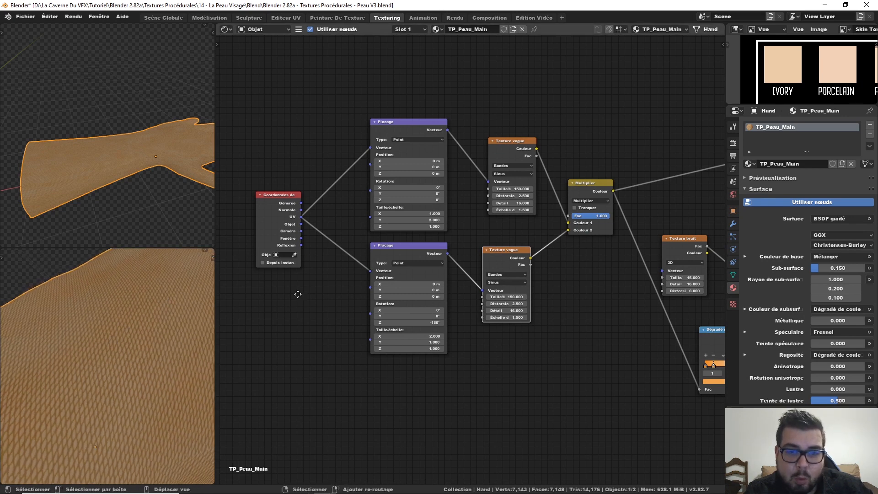
Lighten the first stop of the upper beige color ramp to an HSV value of about 0.66 and bring its two middle stops closer together
middle_drag(297, 292, 195, 350)
middle_drag(655, 256, 492, 302)
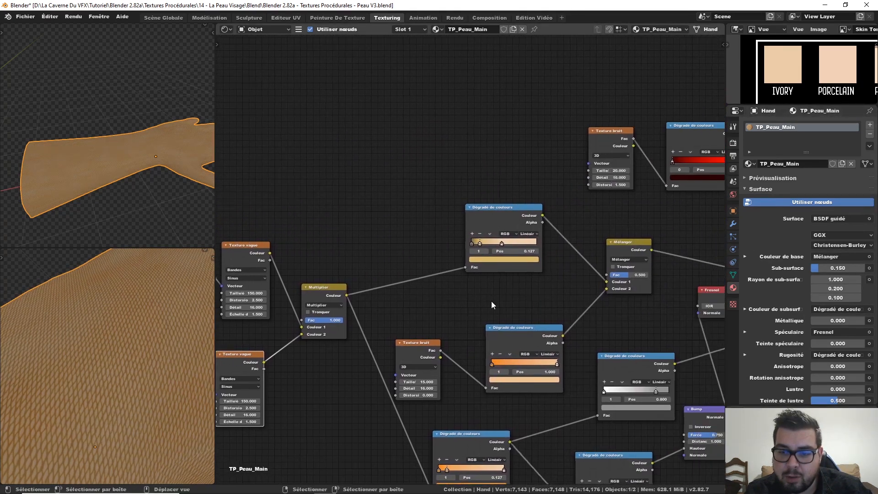
scroll(570, 286, up, 4)
middle_drag(570, 283, 483, 288)
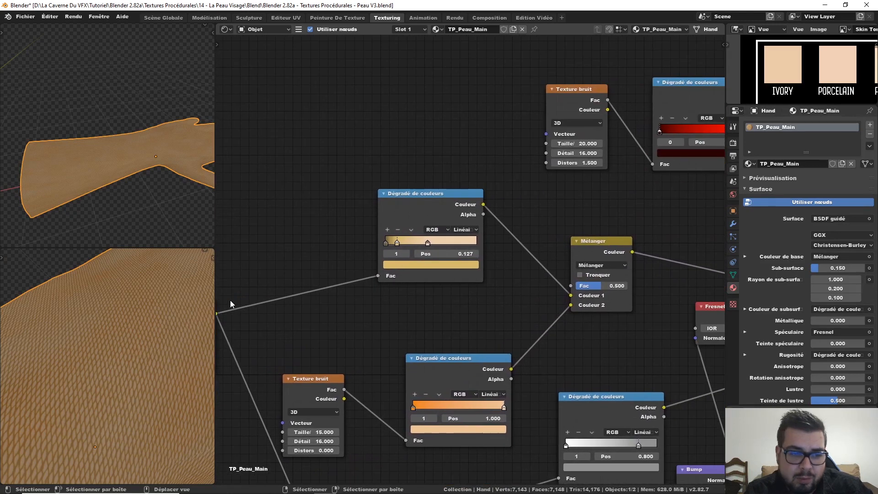
scroll(154, 310, up, 5)
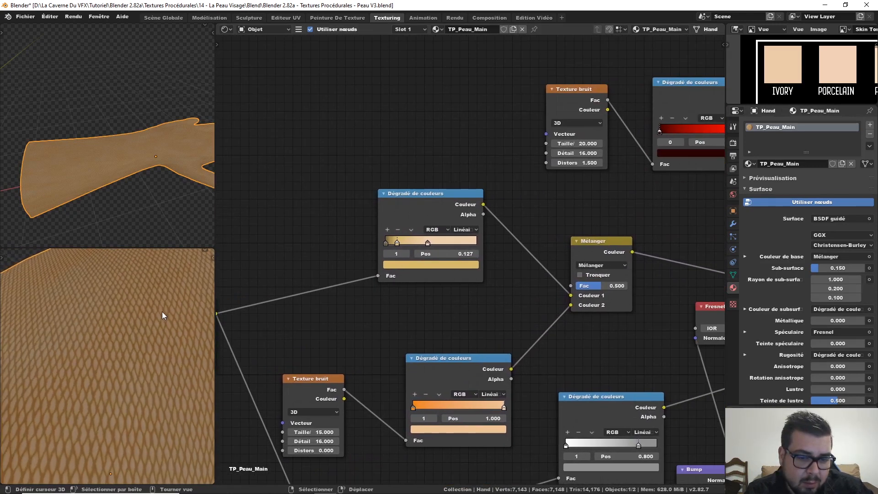
scroll(162, 313, up, 3)
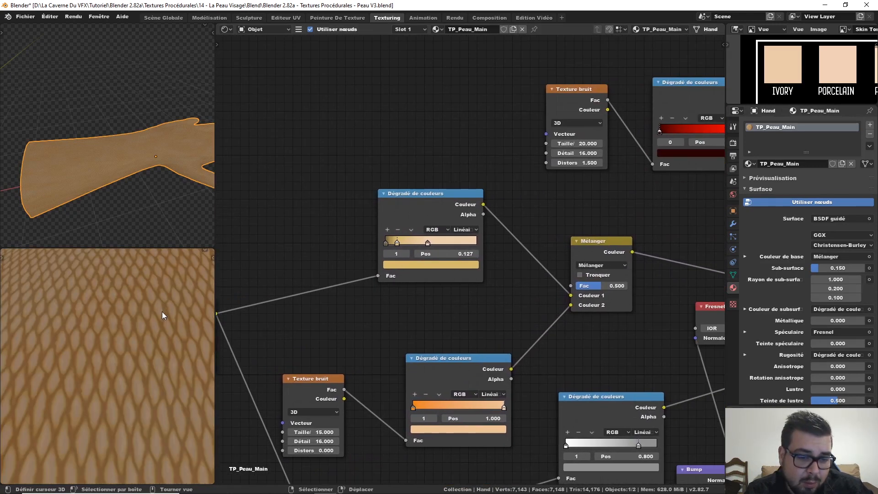
click(384, 242)
click(410, 264)
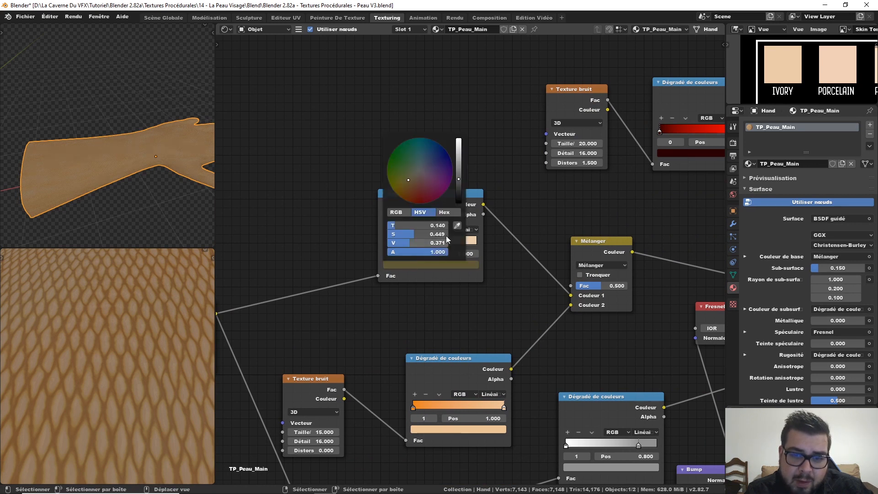
drag(458, 178, 459, 157)
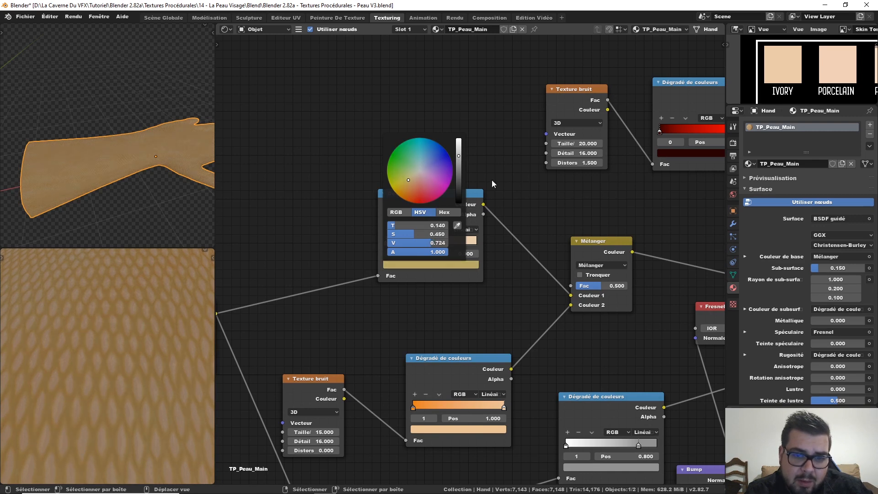
mouse_move(399, 243)
mouse_down()
mouse_move(422, 239)
mouse_move(406, 242)
mouse_up()
click(385, 243)
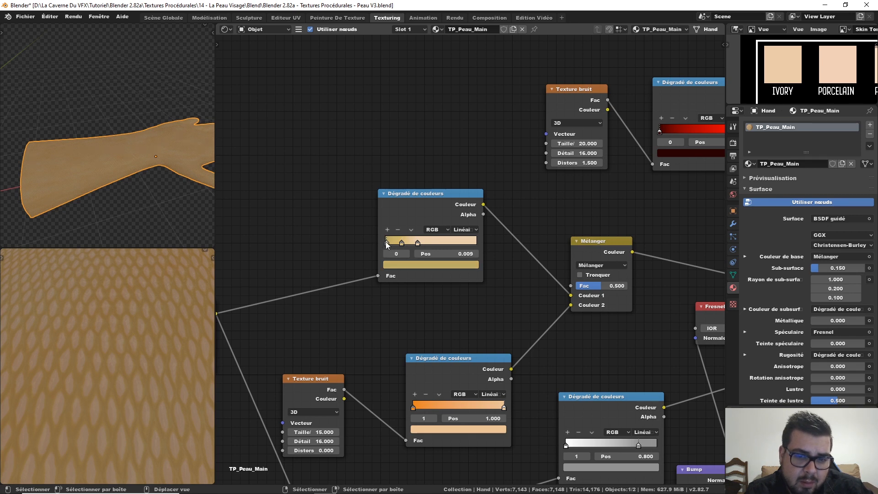
click(412, 264)
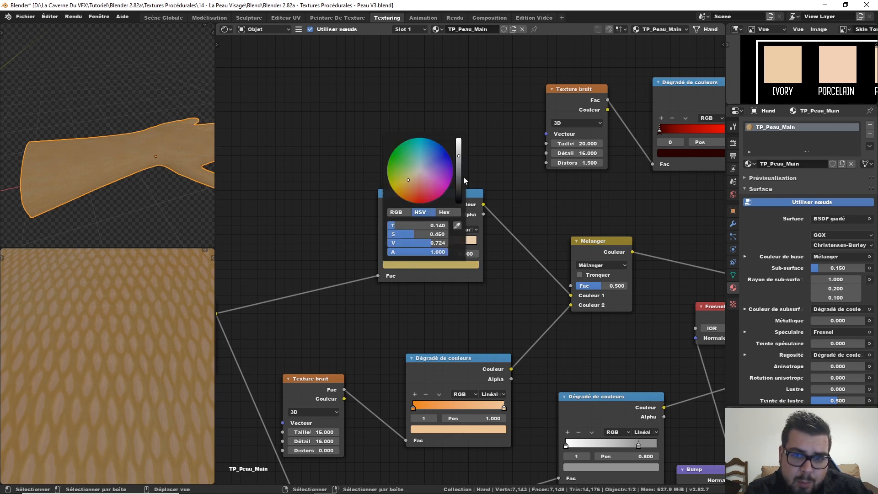
drag(459, 157, 459, 163)
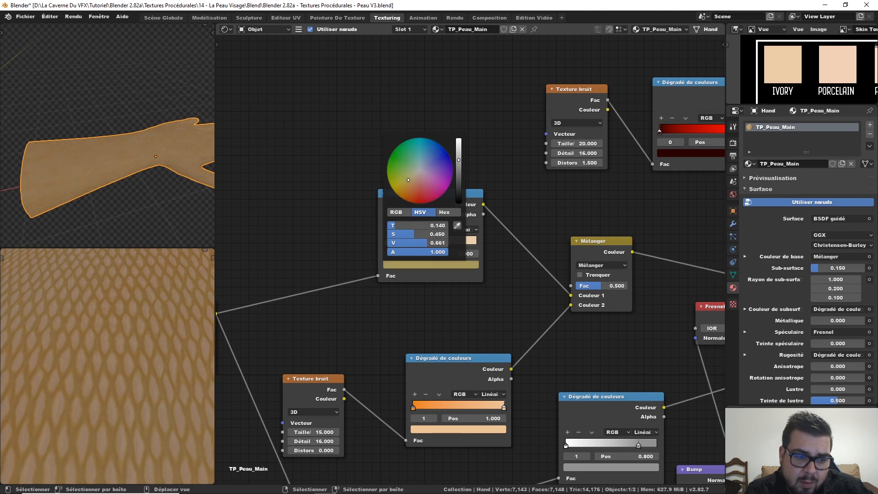
Examine the skin pattern across the hand and forearm, from a distance and close up
scroll(125, 367, down, 6)
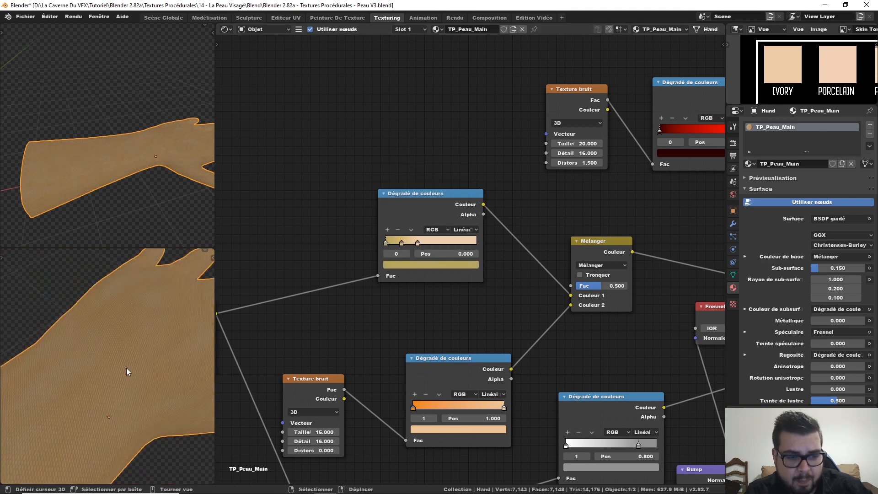
middle_drag(169, 347, 159, 367)
scroll(148, 348, down, 3)
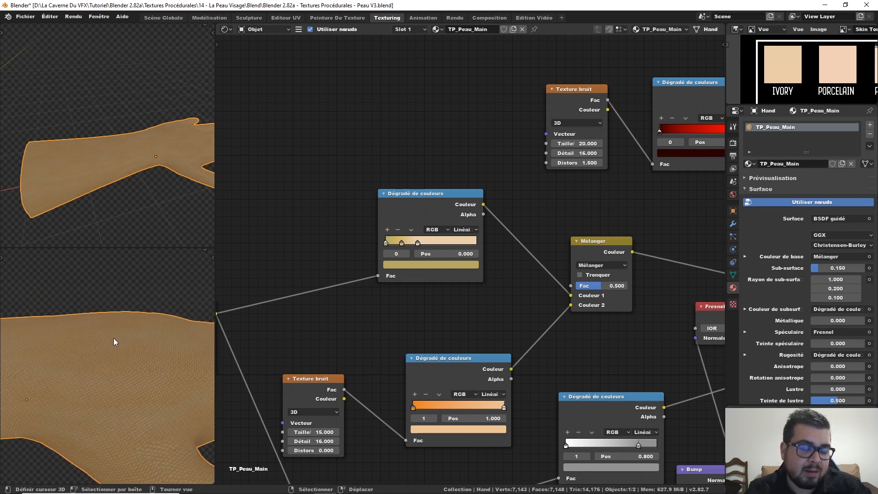
middle_drag(114, 339, 144, 361)
middle_drag(101, 305, 113, 335)
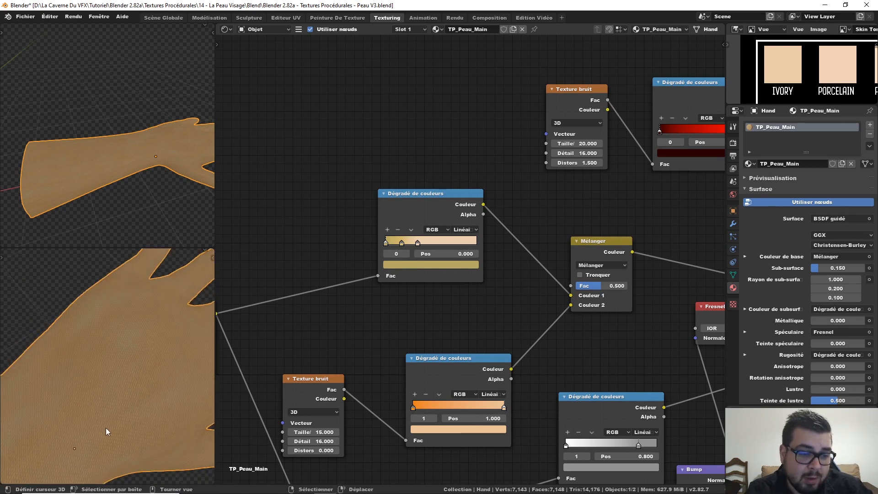
middle_drag(105, 432, 157, 343)
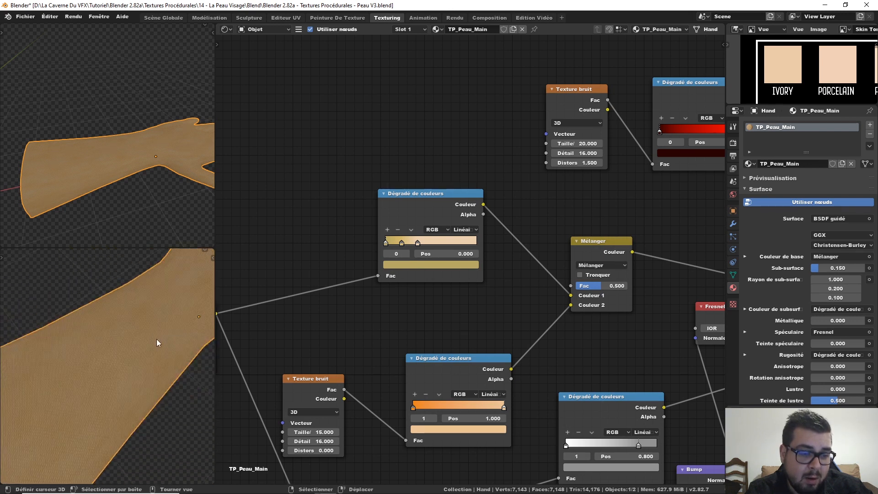
middle_drag(92, 405, 150, 359)
scroll(122, 384, up, 7)
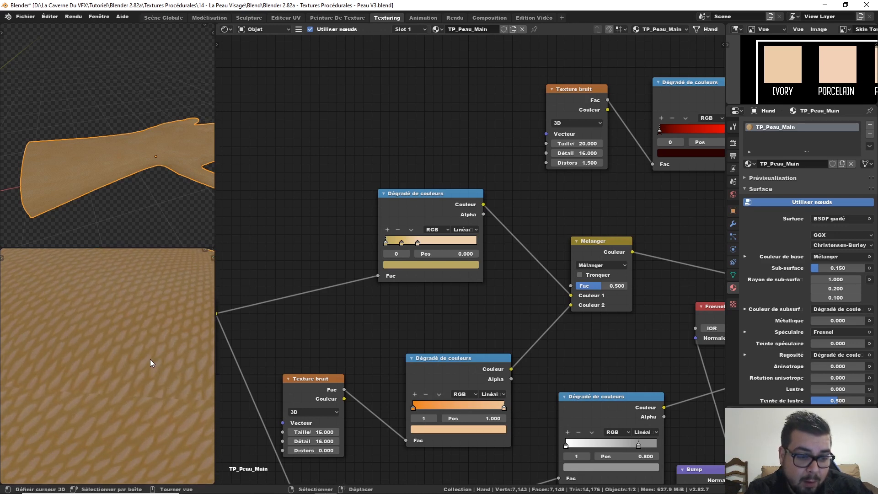
Move the gray stop of the color ramp driving the roughness to position 0.955
middle_drag(429, 420, 408, 274)
mouse_move(392, 262)
mouse_down()
mouse_move(443, 262)
mouse_move(397, 264)
mouse_up()
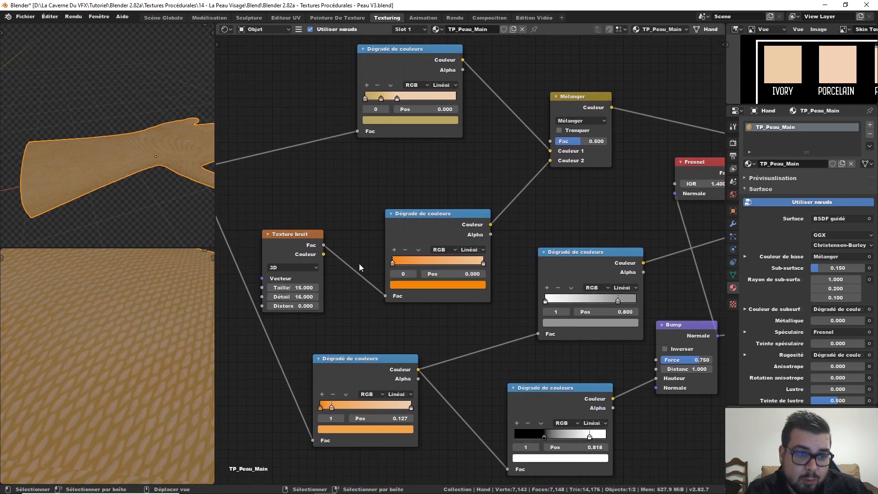
middle_drag(445, 337, 418, 249)
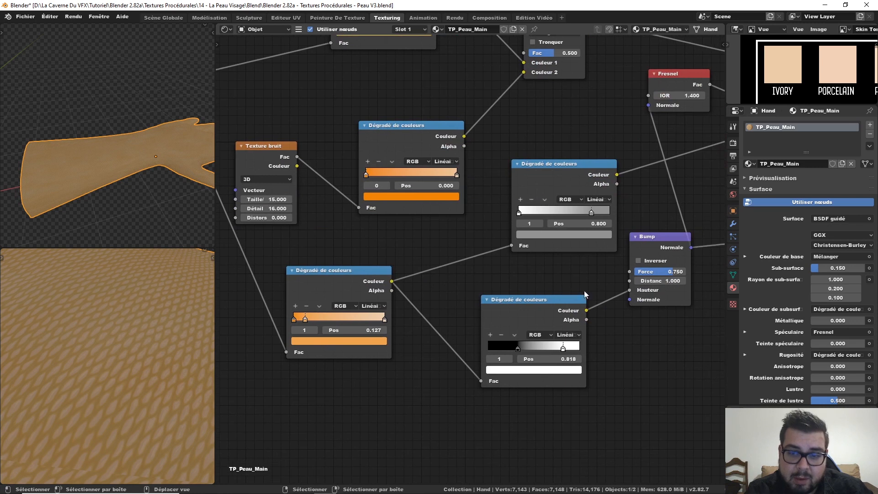
middle_drag(572, 239, 484, 240)
drag(508, 219, 522, 215)
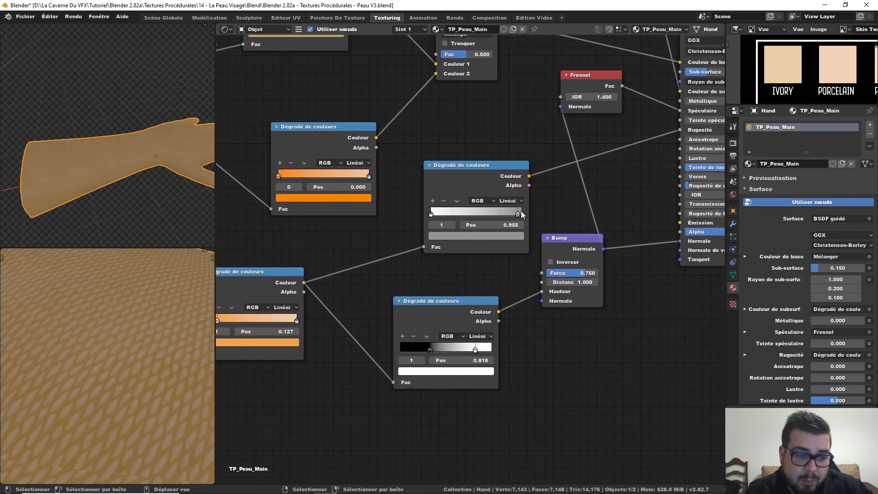
Move the gray stop of the color ramp driving the roughness to position 0.218
drag(461, 212, 474, 215)
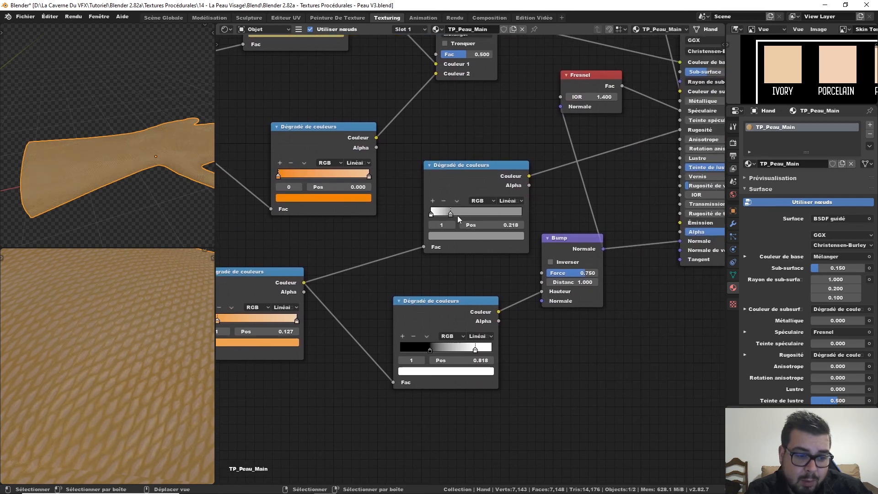
middle_drag(475, 298, 487, 226)
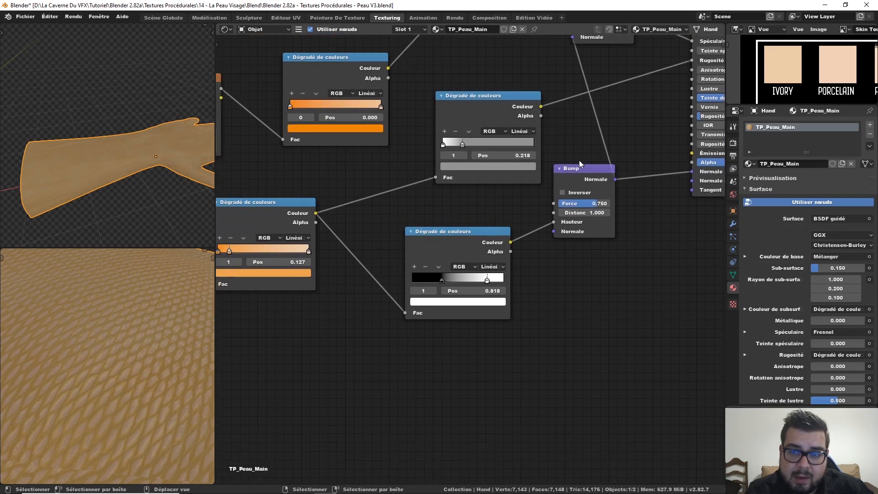
middle_drag(575, 148, 408, 332)
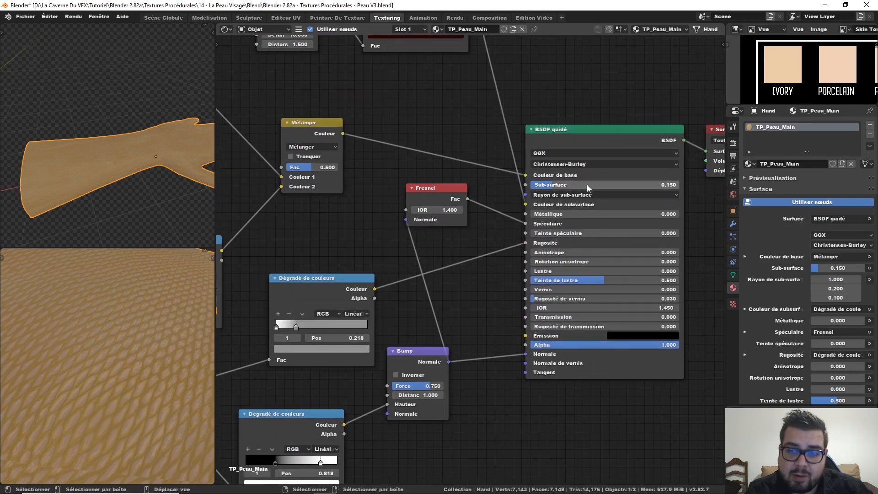
Move the black stop of the color ramp feeding the Bump height to position 0.500
middle_drag(443, 303, 571, 113)
click(404, 275)
mouse_move(405, 274)
mouse_down()
mouse_move(383, 275)
mouse_move(434, 279)
mouse_move(364, 274)
mouse_move(394, 275)
mouse_up()
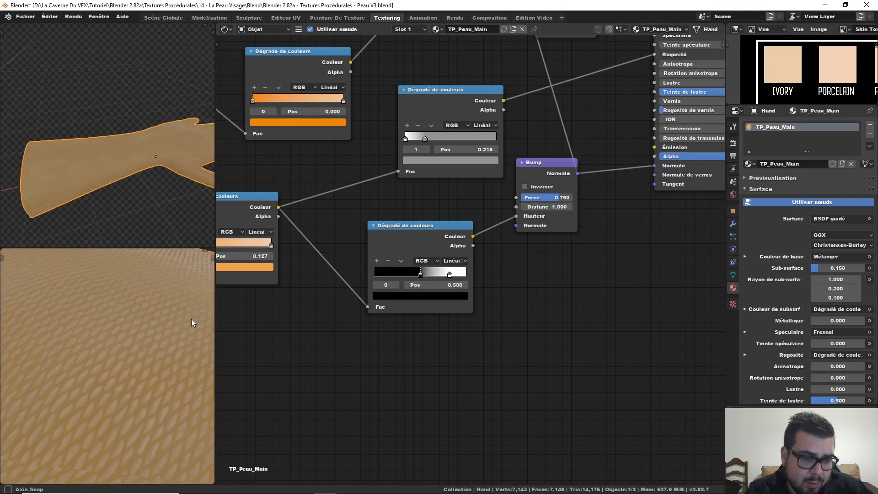
Inspect the skin relief up to the back of the hand and move the roughness color ramp's gray stop to position 0.686
middle_drag(191, 320, 206, 308)
scroll(205, 309, up, 2)
scroll(182, 320, down, 4)
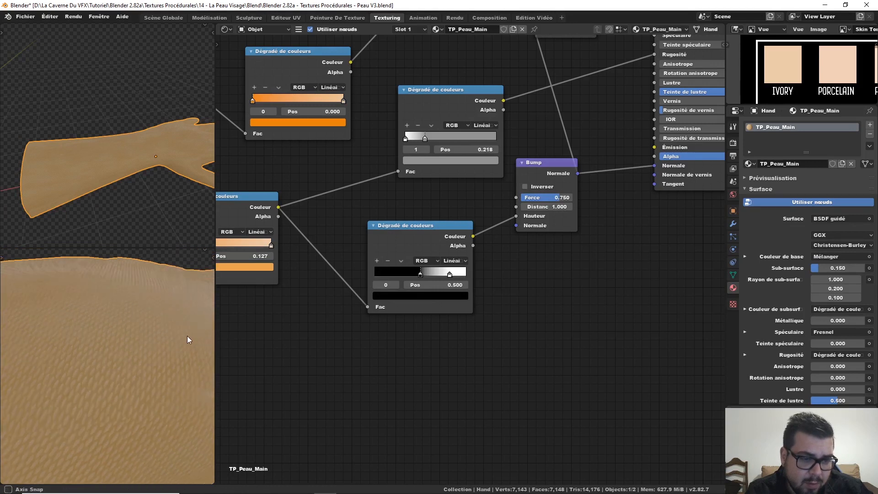
middle_drag(191, 344, 207, 352)
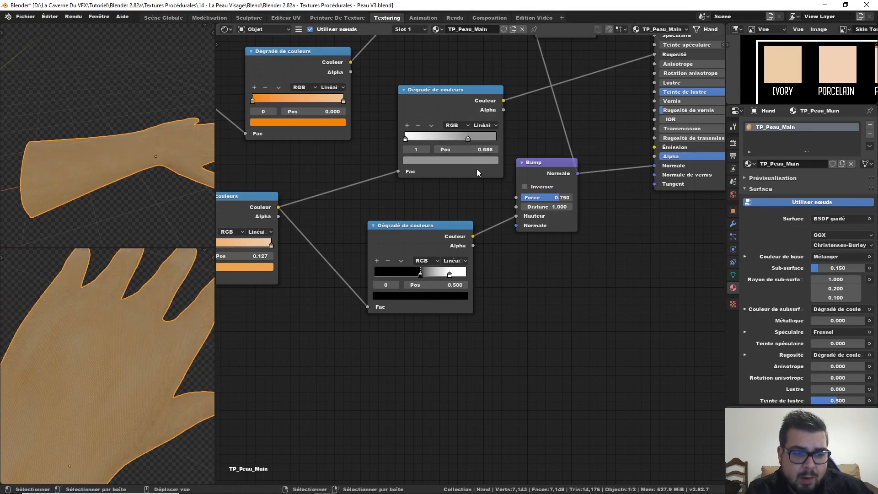
right_click(371, 308)
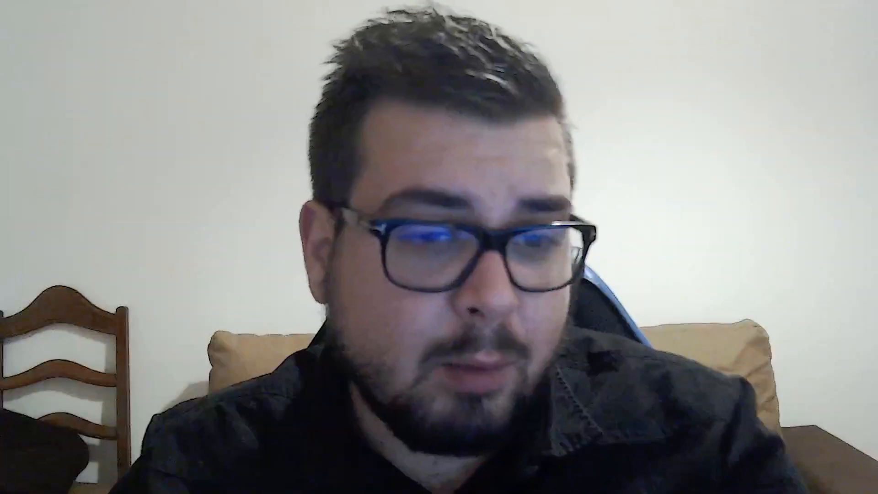